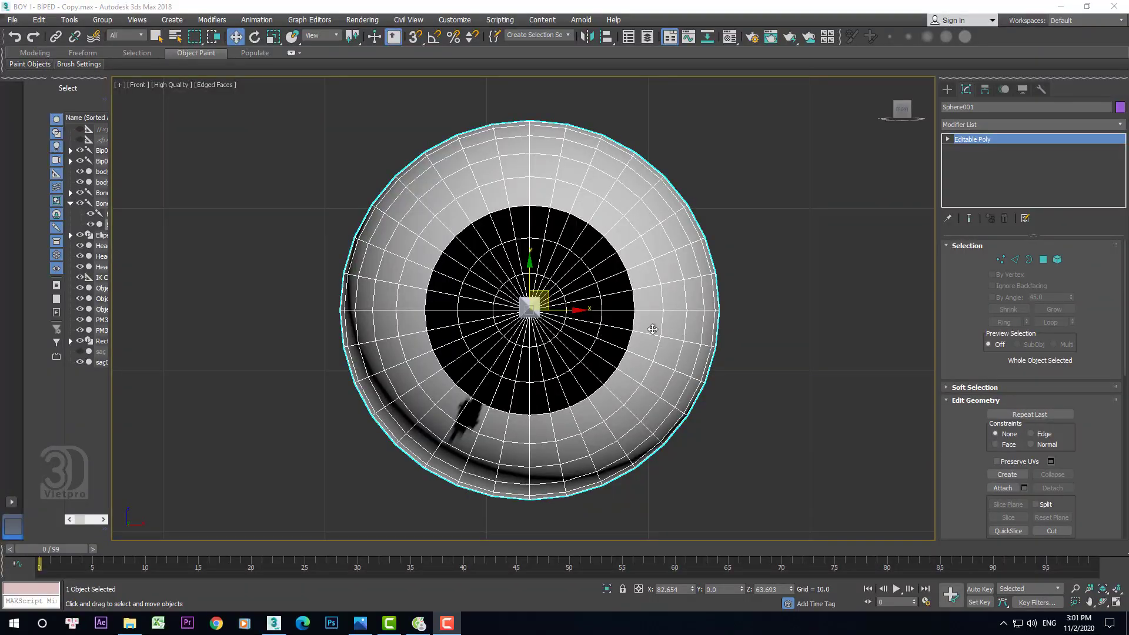
# Delete the old eye bone Bone009
pyautogui.scroll(-3, 646, 329)
pyautogui.moveTo(646, 330)
pyautogui.keyDown('alt'); pyautogui.mouseDown(button='middle')
pyautogui.moveTo(637, 315)
pyautogui.moveTo(674, 302)
pyautogui.mouseUp(button='middle'); pyautogui.keyUp('alt')
pyautogui.click(664, 312)
pyautogui.press('Delete')
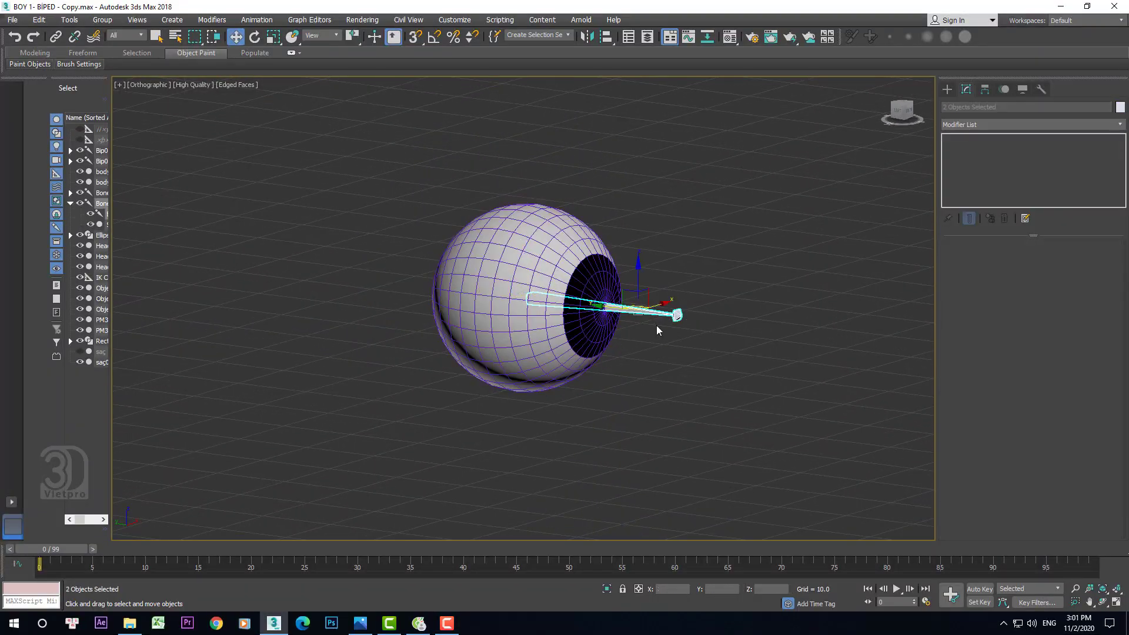
# Raise the eyeball sphere Sphere001 higher along Z, checking in front and side views
pyautogui.click(544, 292)
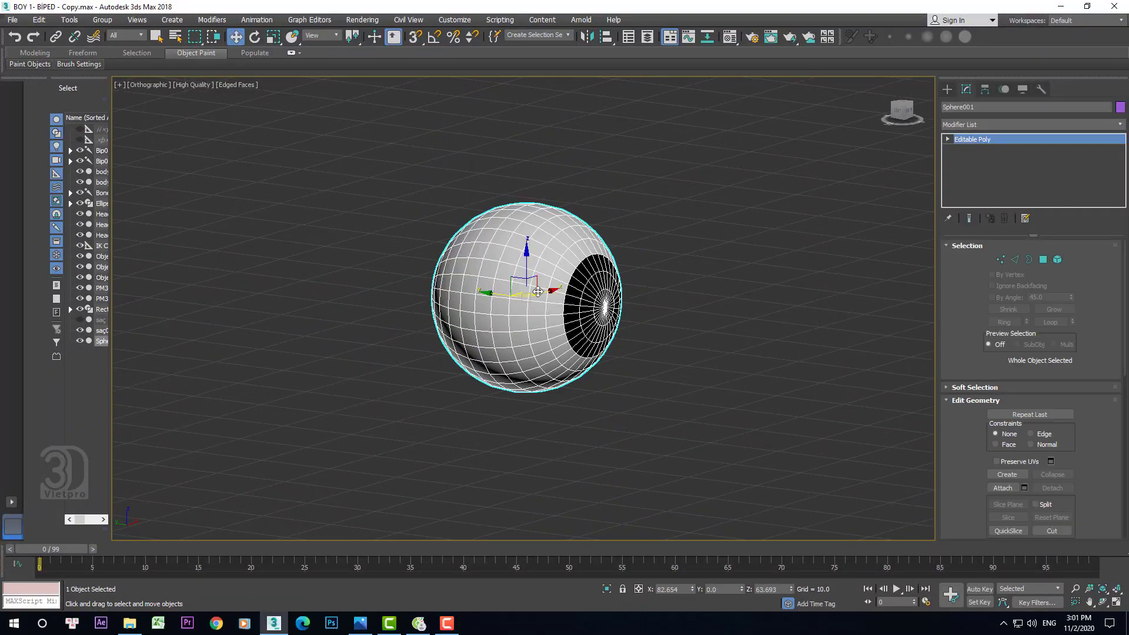
pyautogui.press('f')
pyautogui.scroll(-5, 504, 298)
pyautogui.moveTo(501, 265); pyautogui.dragTo(501, 113)
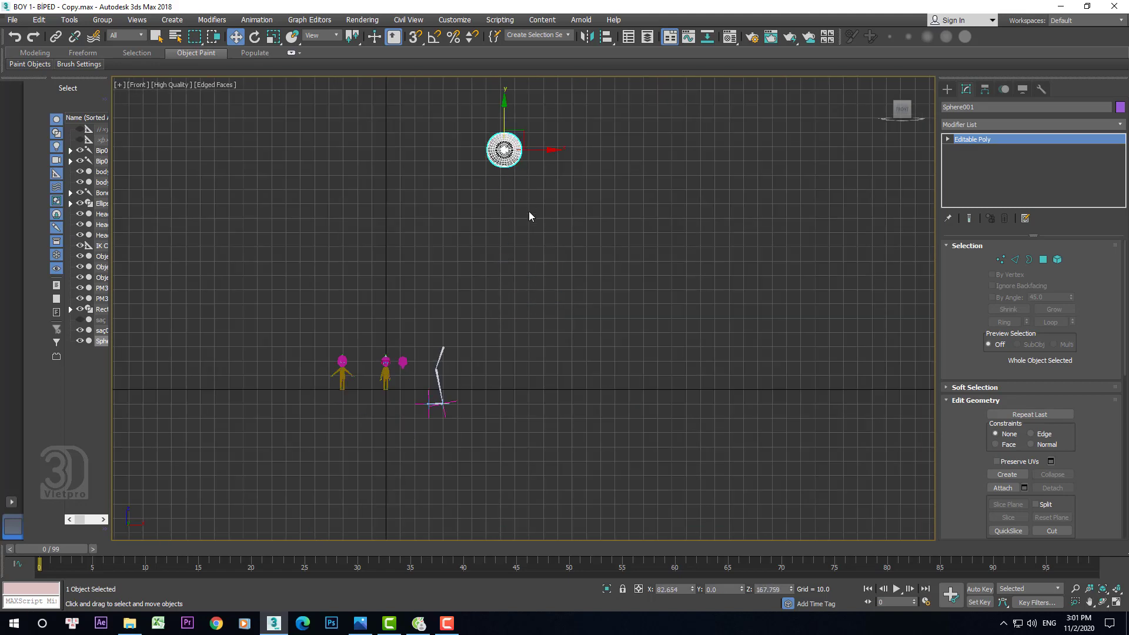
pyautogui.press('l')
pyautogui.press('z')
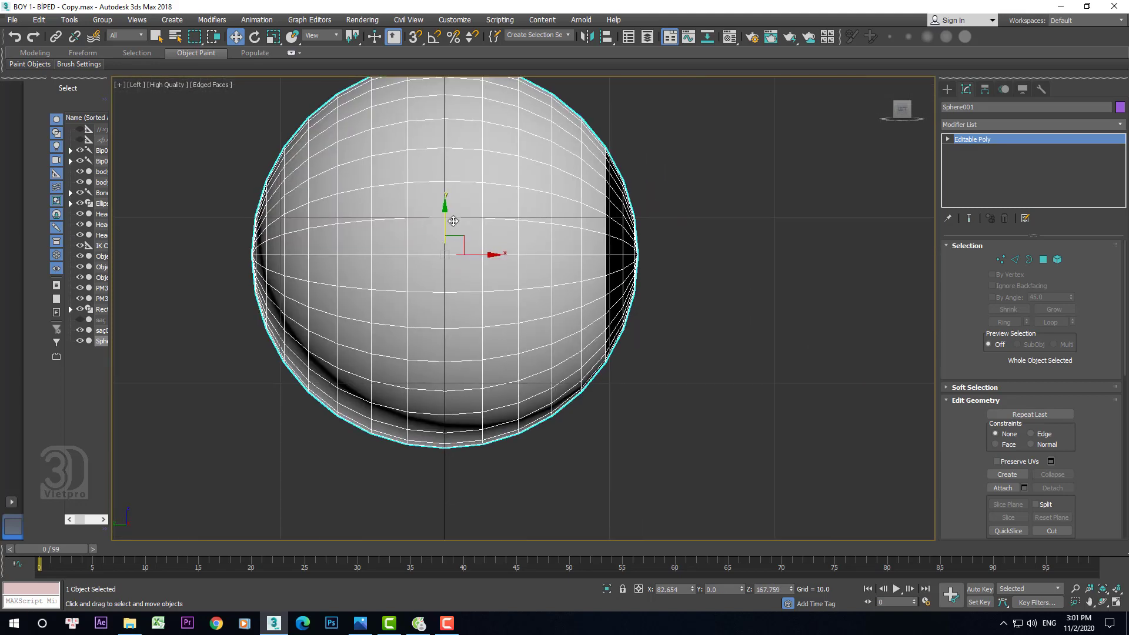
pyautogui.moveTo(453, 221); pyautogui.dragTo(438, 136)
# Reselect the raised sphere to check its position, then clear the selection
pyautogui.click(647, 277)
pyautogui.scroll(-3, 591, 300)
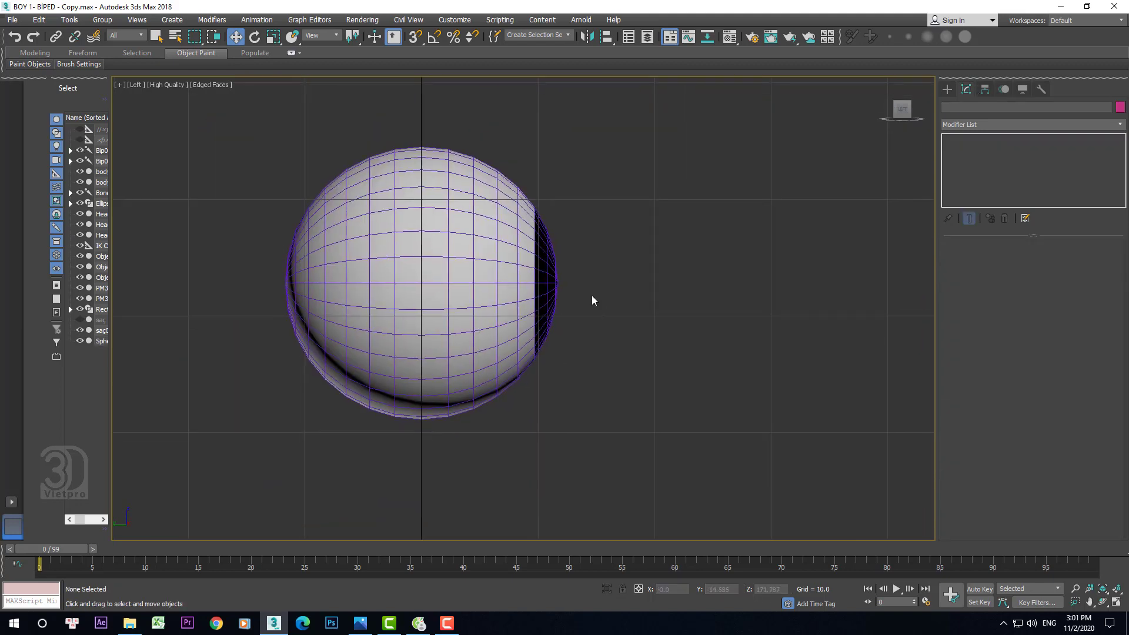
pyautogui.moveTo(591, 300); pyautogui.dragTo(569, 312, button='middle')
pyautogui.click(391, 272)
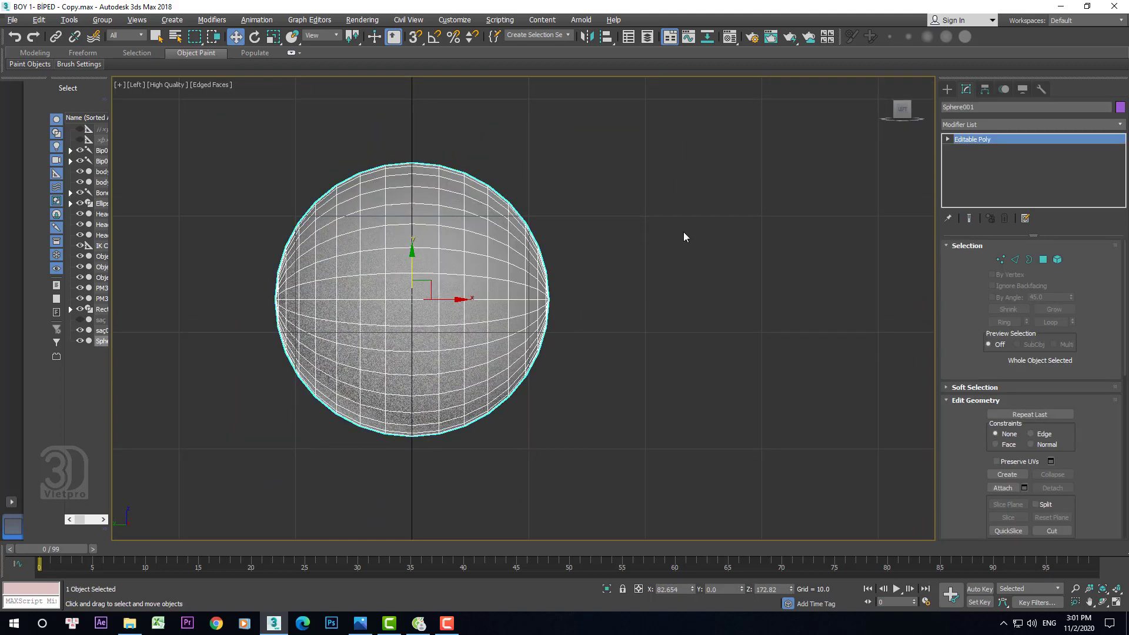
pyautogui.click(683, 237)
pyautogui.click(422, 270)
pyautogui.scroll(5, 449, 355)
pyautogui.click(777, 266)
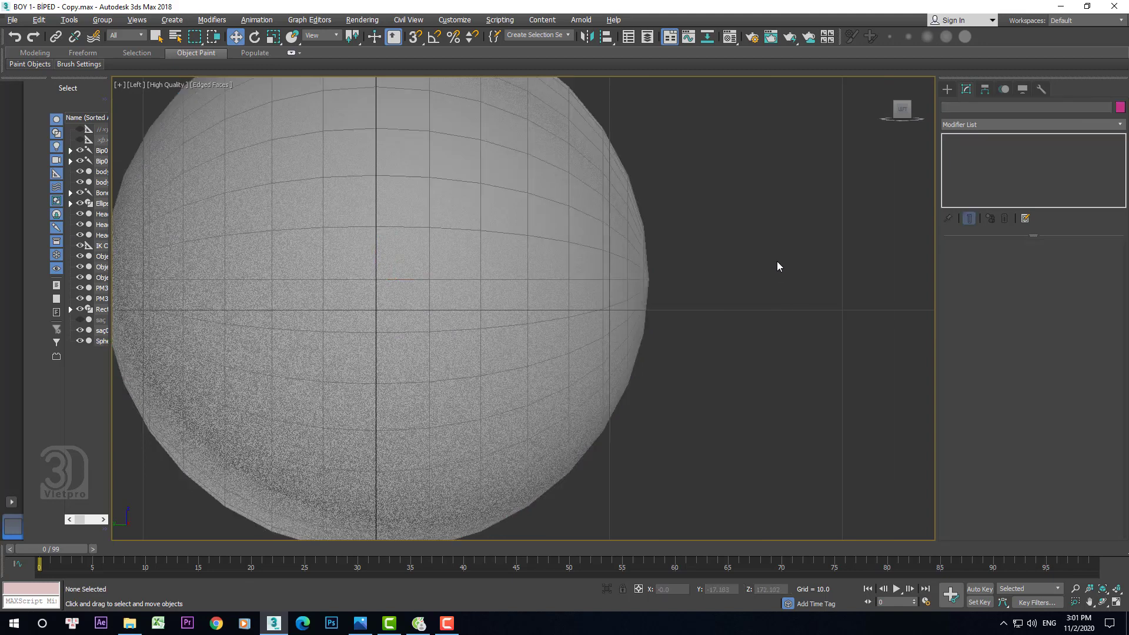
pyautogui.click(948, 90)
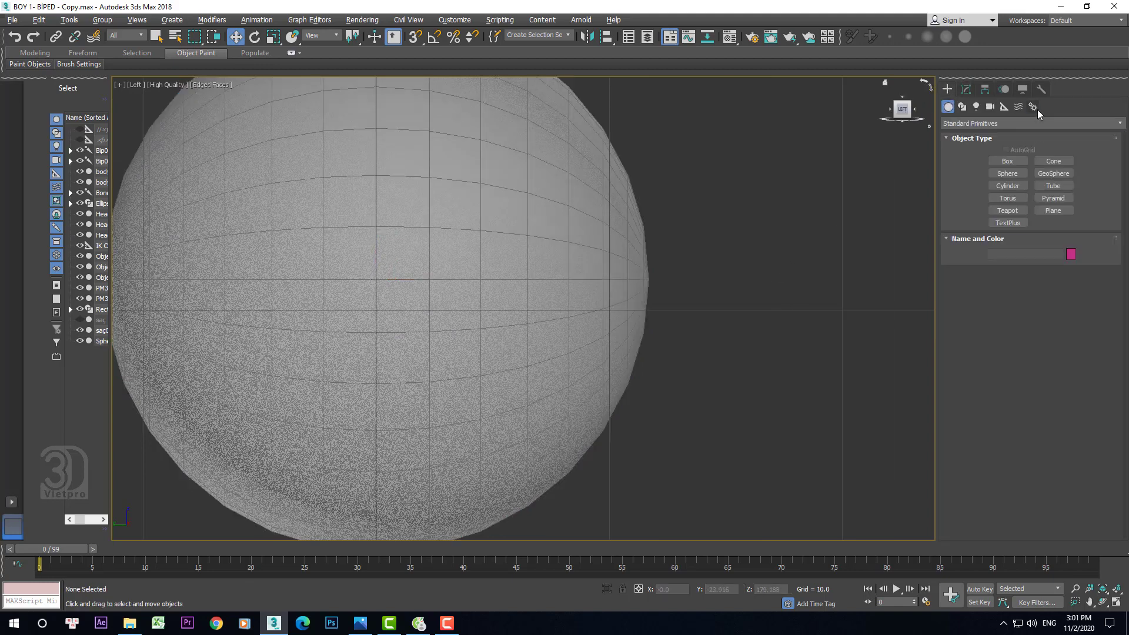
# Create a bone from inside the eyeball to past its right side with Systems > Bones
pyautogui.click(1033, 107)
pyautogui.click(1012, 161)
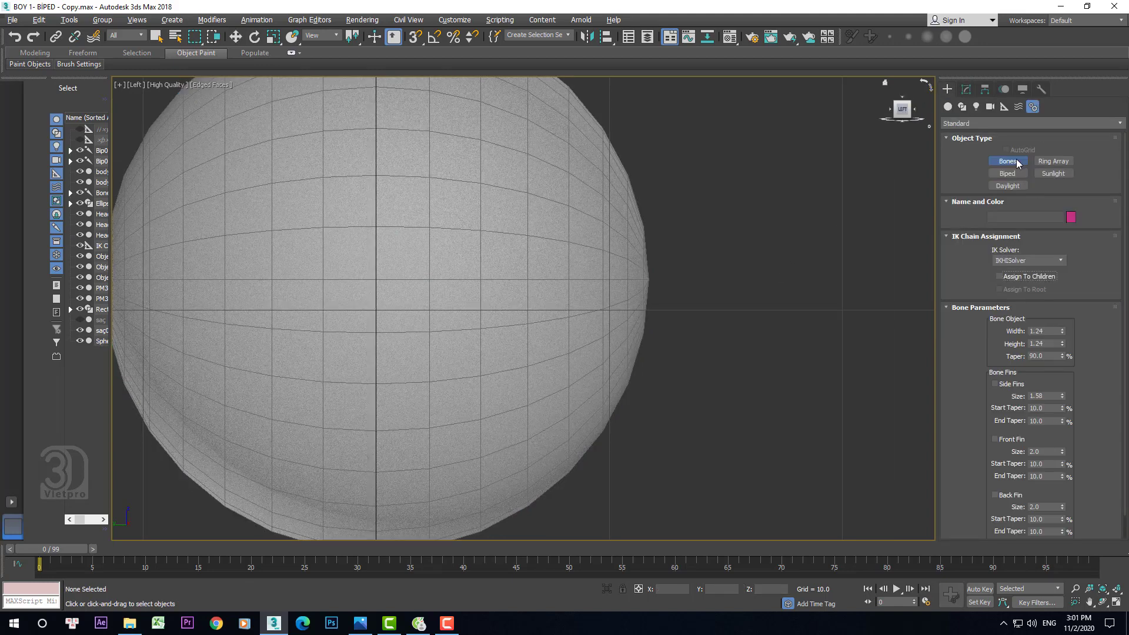
pyautogui.click(432, 277)
pyautogui.click(861, 277)
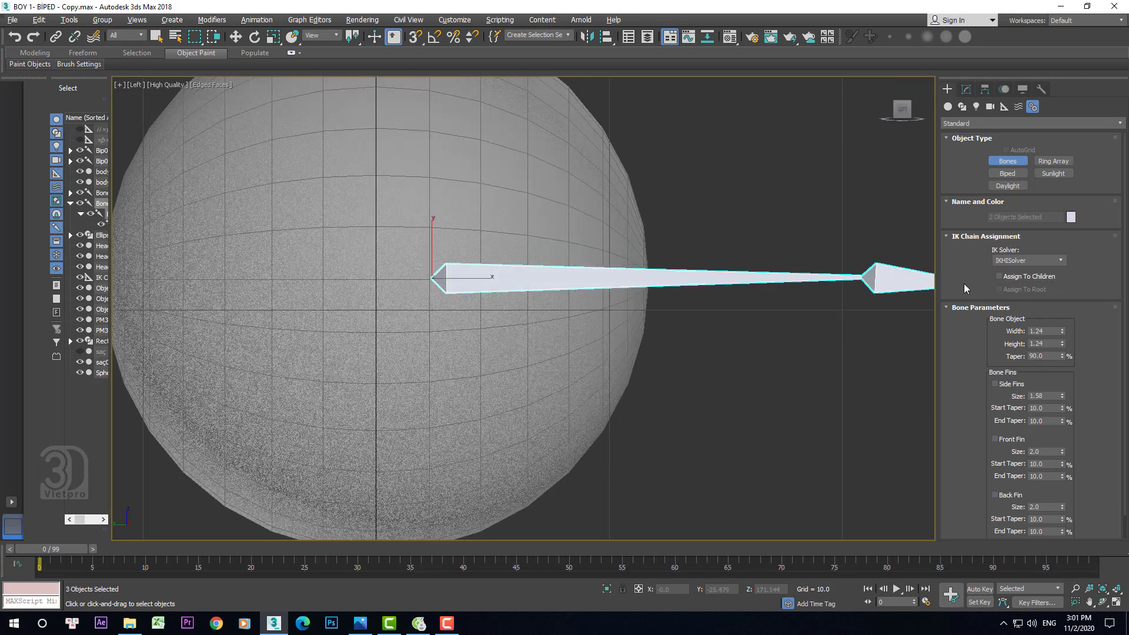
pyautogui.rightClick(864, 279)
# Select the main bone Bone009 rather than its tip Bone010
pyautogui.scroll(-2, 732, 276)
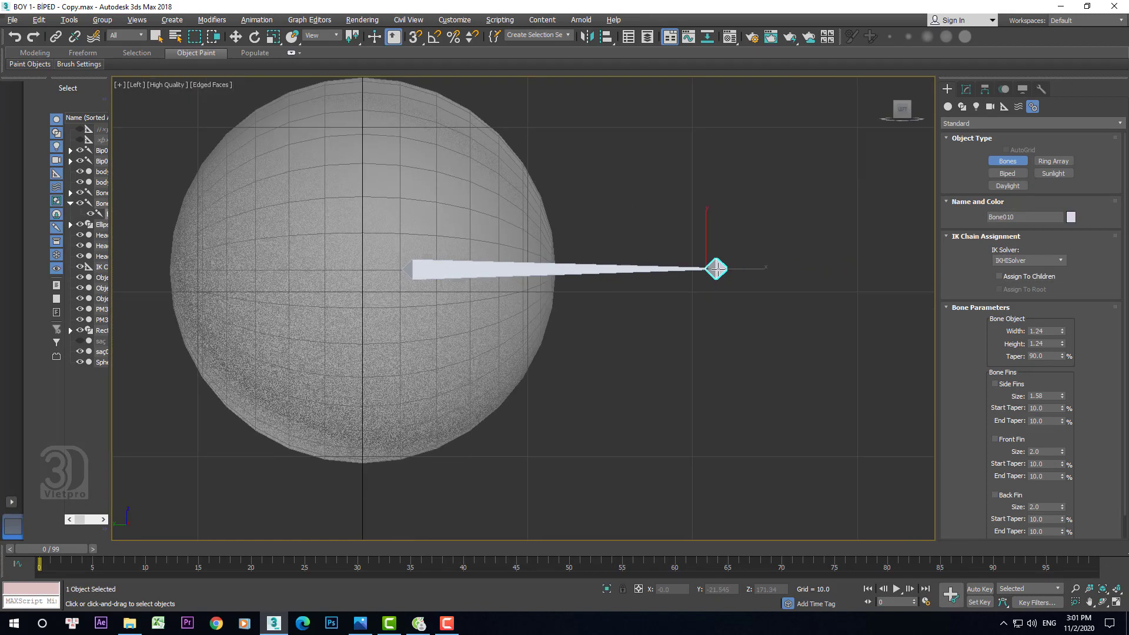
pyautogui.click(474, 269)
pyautogui.scroll(2, 465, 267)
pyautogui.scroll(3, 580, 275)
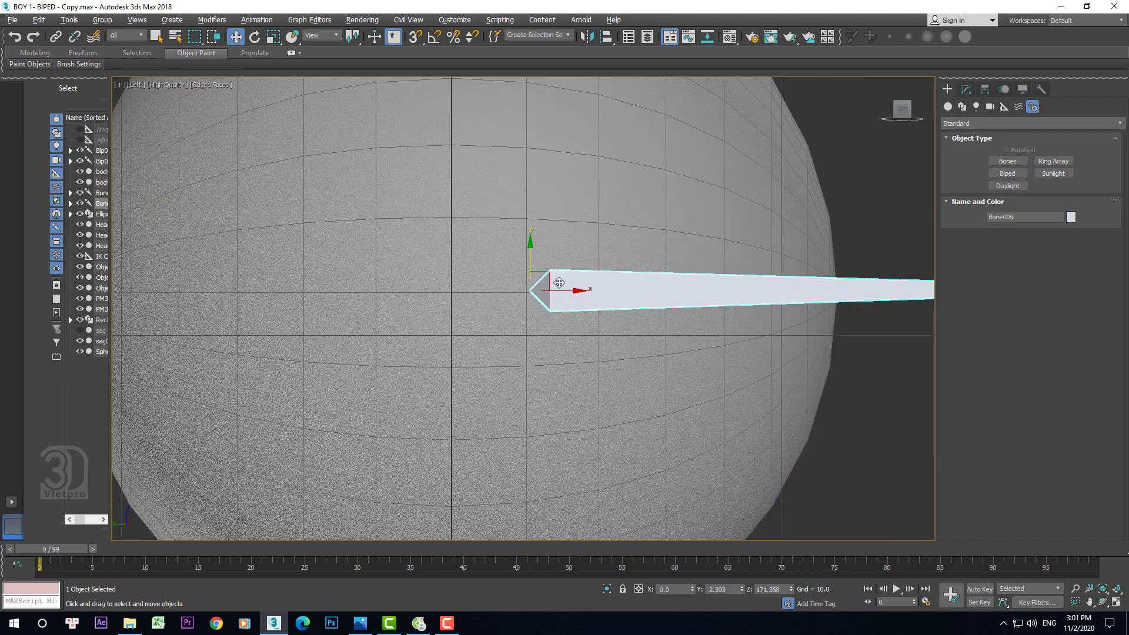
pyautogui.scroll(-4, 559, 282)
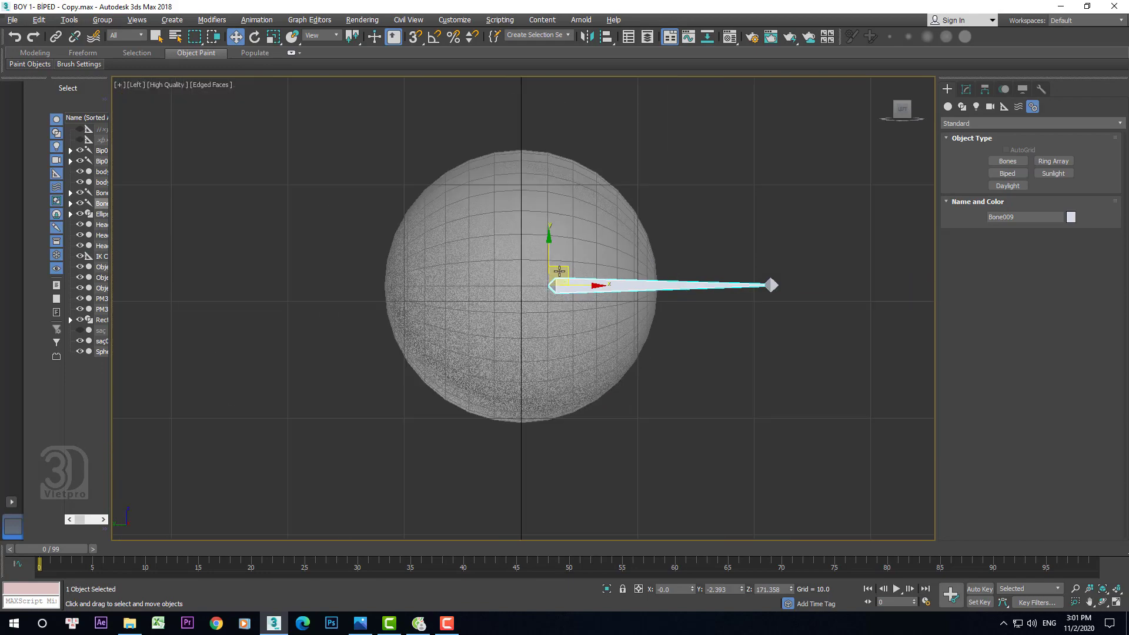
# Align Bone009's pivot to Sphere001's pivot point on X, Y and Z positions
pyautogui.click(605, 38)
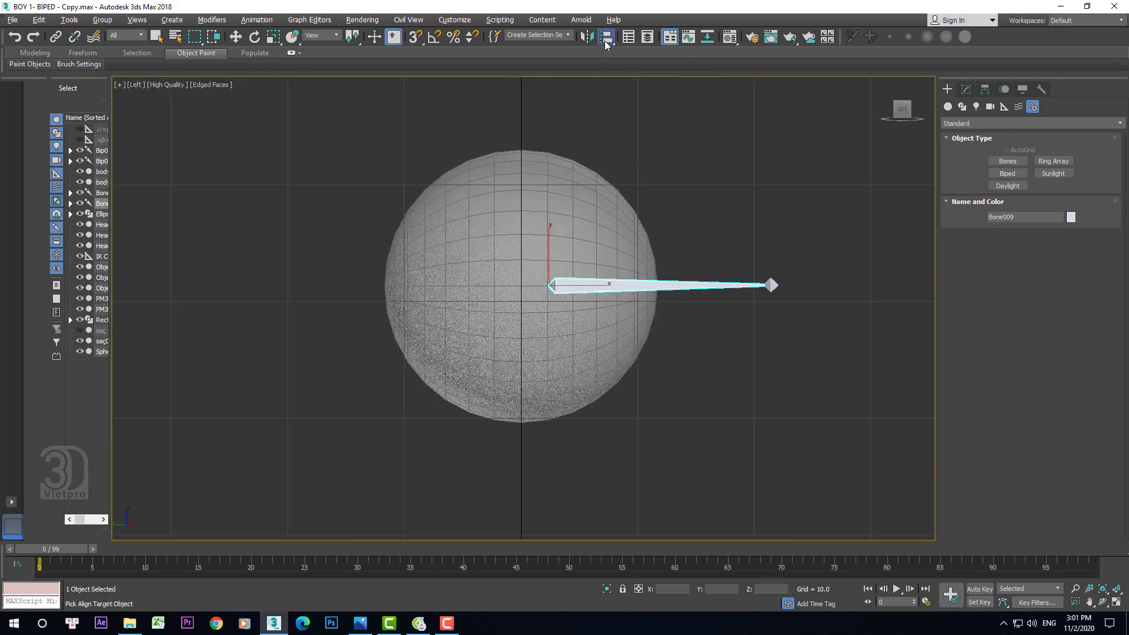
pyautogui.click(538, 227)
pyautogui.moveTo(564, 194); pyautogui.dragTo(767, 167)
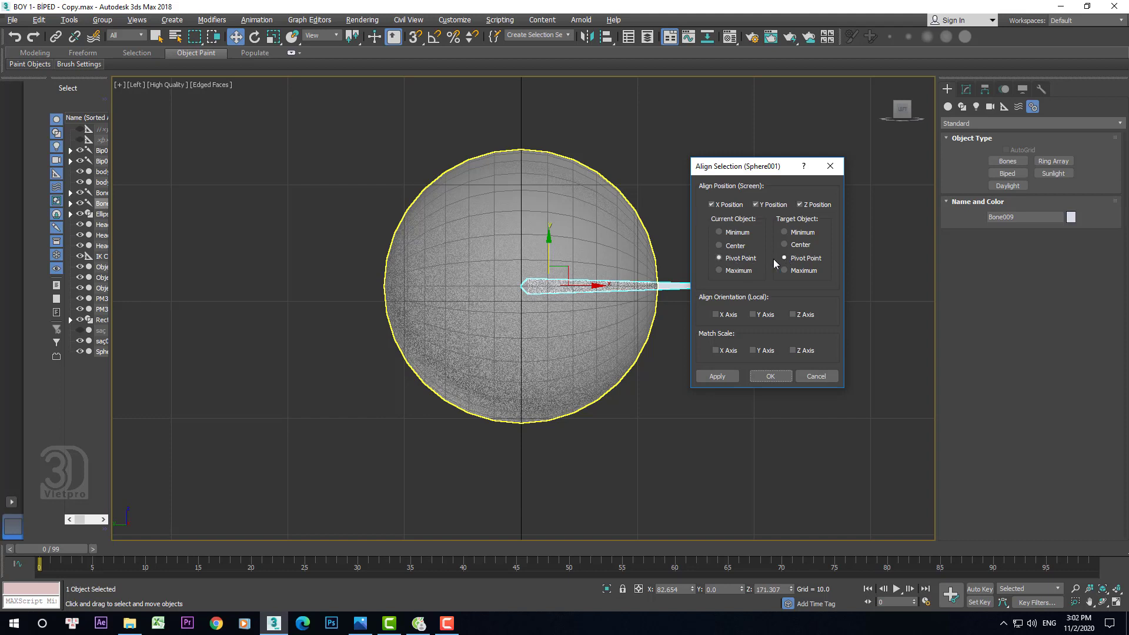
pyautogui.click(764, 377)
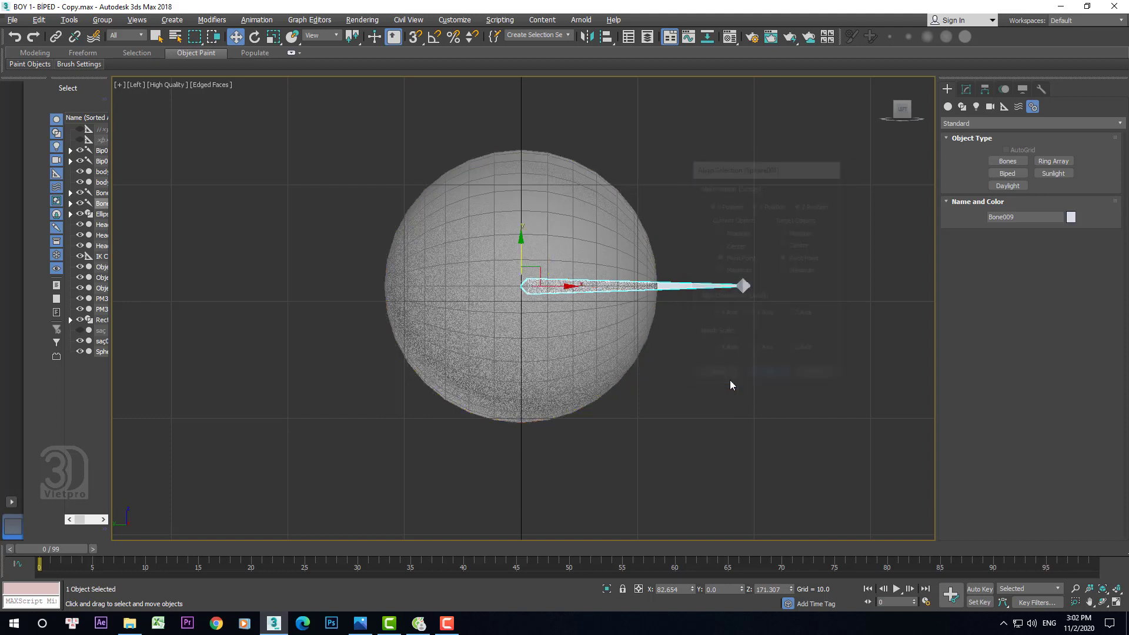
# Select Sphere001 and turn off its See-Through display with Alt+X
pyautogui.moveTo(729, 380)
pyautogui.keyDown('alt'); pyautogui.mouseDown(button='middle')
pyautogui.moveTo(412, 327)
pyautogui.moveTo(588, 323)
pyautogui.mouseUp(button='middle'); pyautogui.keyUp('alt')
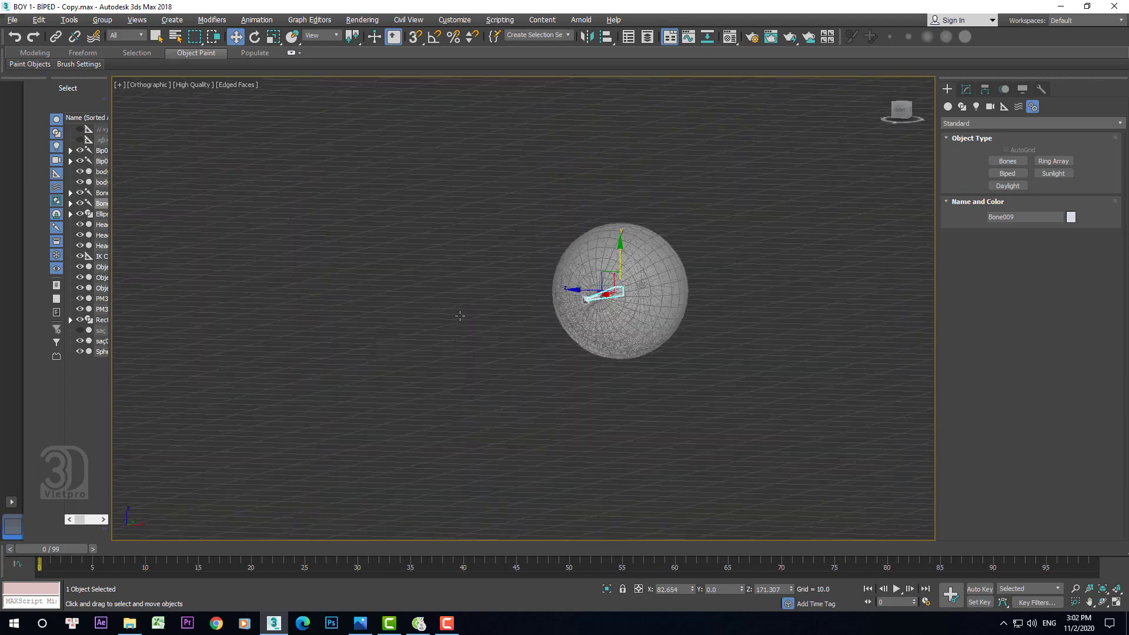
pyautogui.scroll(5, 620, 320)
pyautogui.moveTo(635, 283); pyautogui.dragTo(624, 321, button='middle')
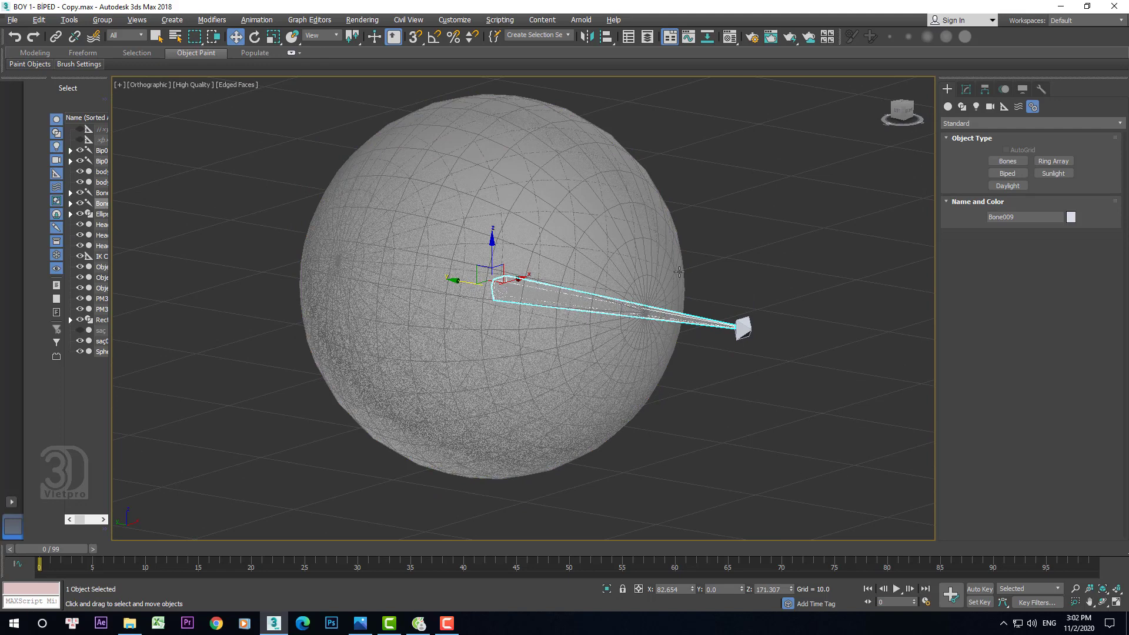
pyautogui.click(729, 253)
pyautogui.click(676, 259)
pyautogui.hotkey('alt', 'x')
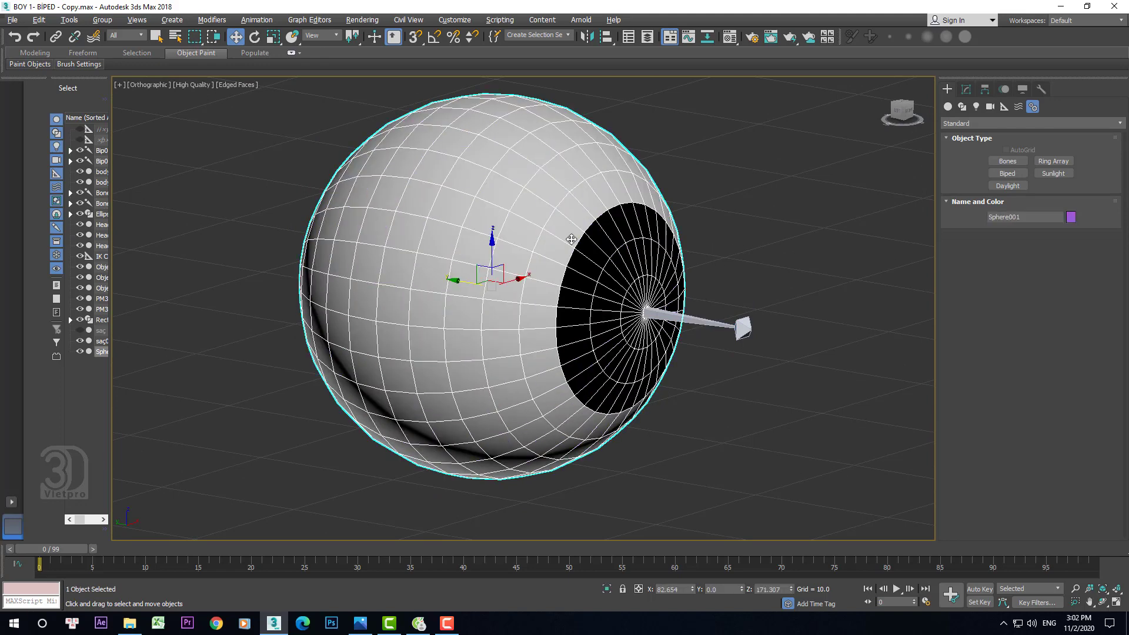
# Link Sphere001 as a child of Bone009 using Select and Link
pyautogui.click(60, 37)
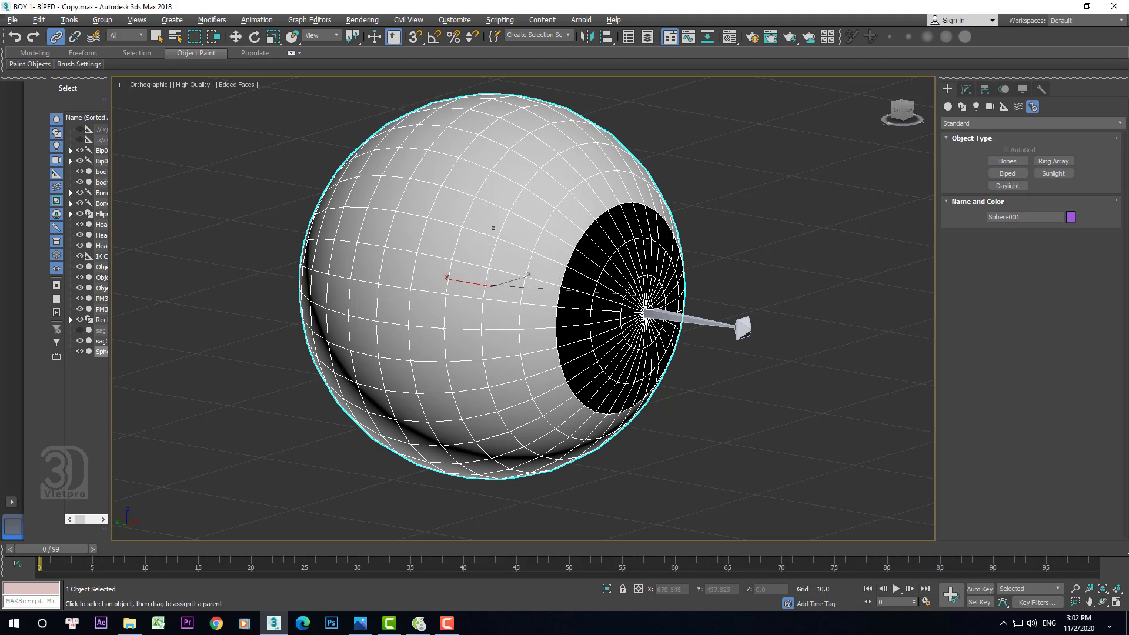
pyautogui.moveTo(649, 304); pyautogui.dragTo(672, 319)
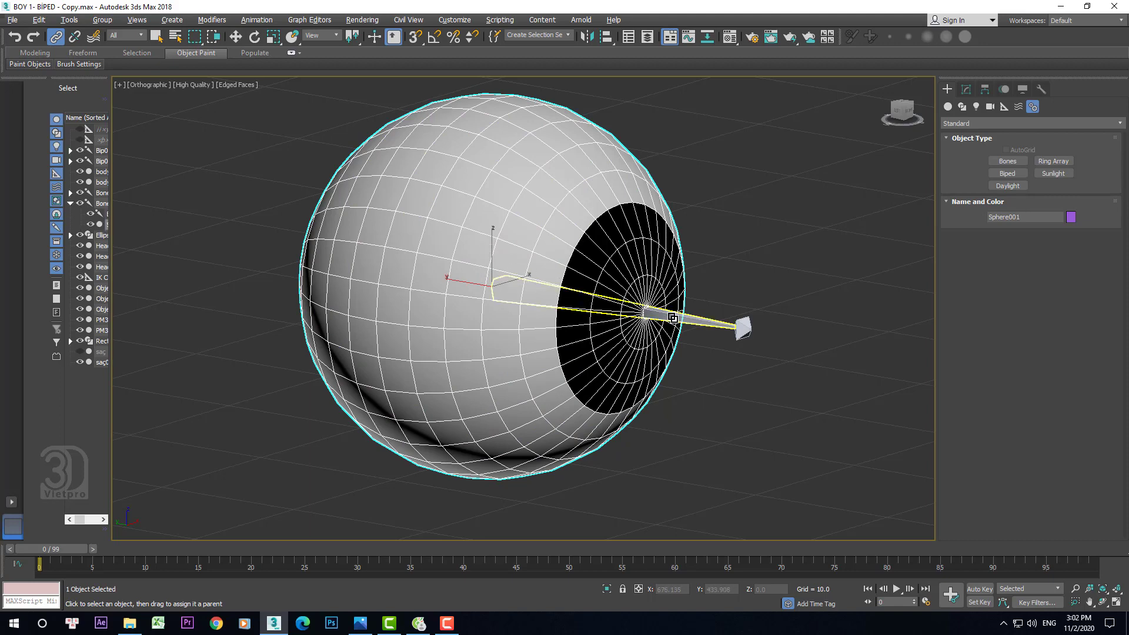
pyautogui.rightClick(729, 258)
pyautogui.click(744, 268)
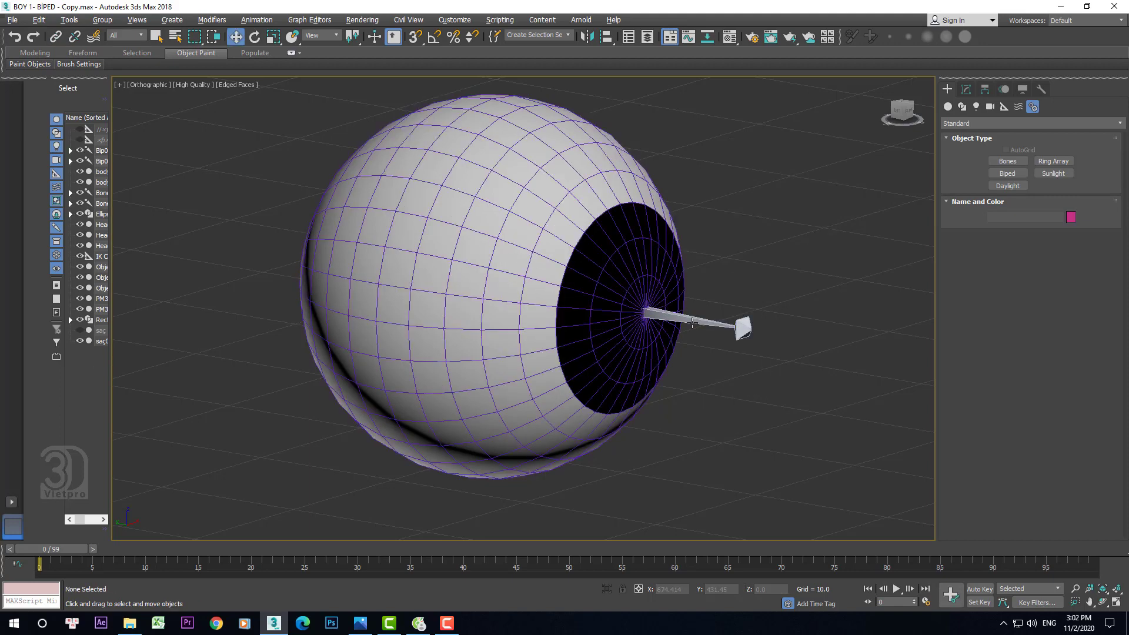
pyautogui.click(743, 327)
# Test steering the eyeball by moving the bone tip, then cancel the move
pyautogui.moveTo(746, 312)
pyautogui.mouseDown()
pyautogui.moveTo(641, 276)
pyautogui.moveTo(620, 393)
pyautogui.moveTo(461, 232)
pyautogui.moveTo(674, 187)
pyautogui.mouseUp()
pyautogui.scroll(-3, 675, 187)
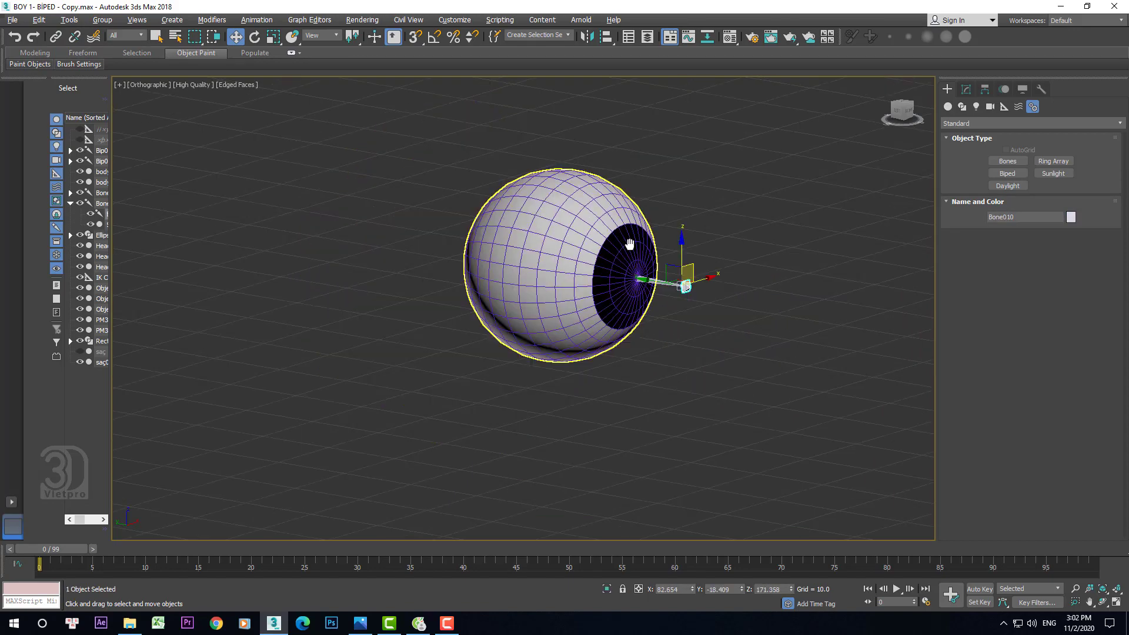
pyautogui.keyDown('alt'); pyautogui.moveTo(674, 187); pyautogui.dragTo(675, 236, button='middle'); pyautogui.keyUp('alt')
pyautogui.moveTo(676, 235)
pyautogui.mouseDown()
pyautogui.moveTo(680, 167)
pyautogui.moveTo(758, 259)
pyautogui.moveTo(662, 276)
pyautogui.mouseUp()
pyautogui.keyDown('alt'); pyautogui.moveTo(661, 276); pyautogui.dragTo(663, 275, button='middle'); pyautogui.keyUp('alt')
pyautogui.moveTo(662, 275)
pyautogui.mouseDown()
pyautogui.moveTo(656, 265)
pyautogui.moveTo(678, 393)
pyautogui.mouseUp()
pyautogui.rightClick(678, 393)
pyautogui.keyDown('alt'); pyautogui.moveTo(651, 227); pyautogui.dragTo(656, 288, button='middle'); pyautogui.keyUp('alt')
# Copy the eyeball with its bones to the right as an independent Copy
pyautogui.press('f')
pyautogui.scroll(10, 605, 268)
pyautogui.scroll(-5, 604, 268)
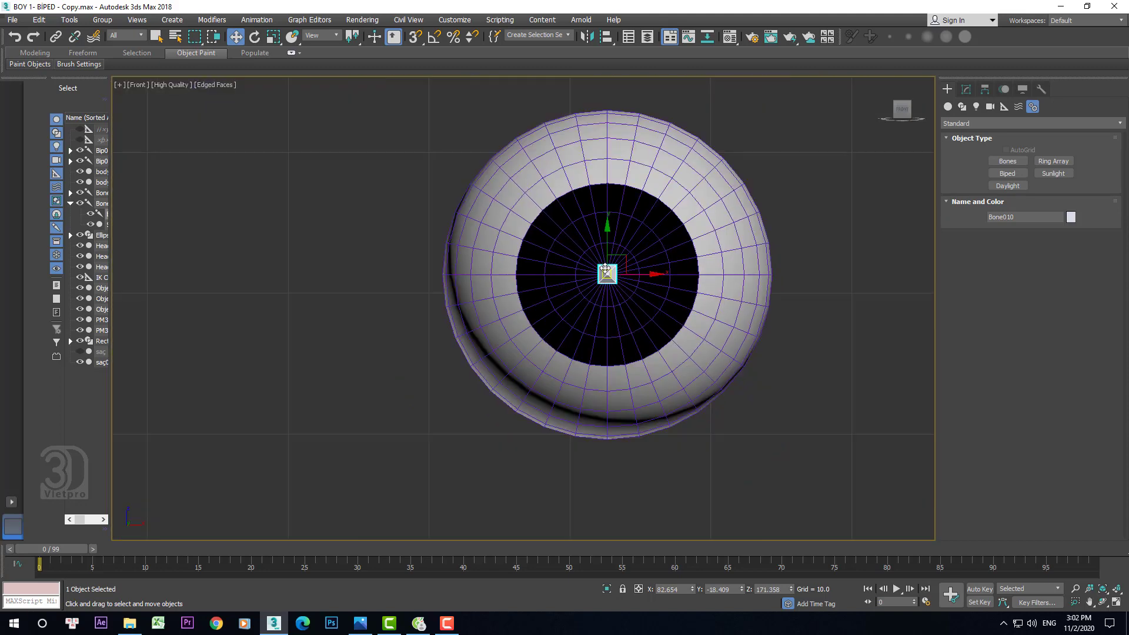
pyautogui.scroll(-3, 502, 187)
pyautogui.moveTo(502, 186); pyautogui.dragTo(570, 292, button='middle')
pyautogui.scroll(3, 570, 292)
pyautogui.click(401, 258)
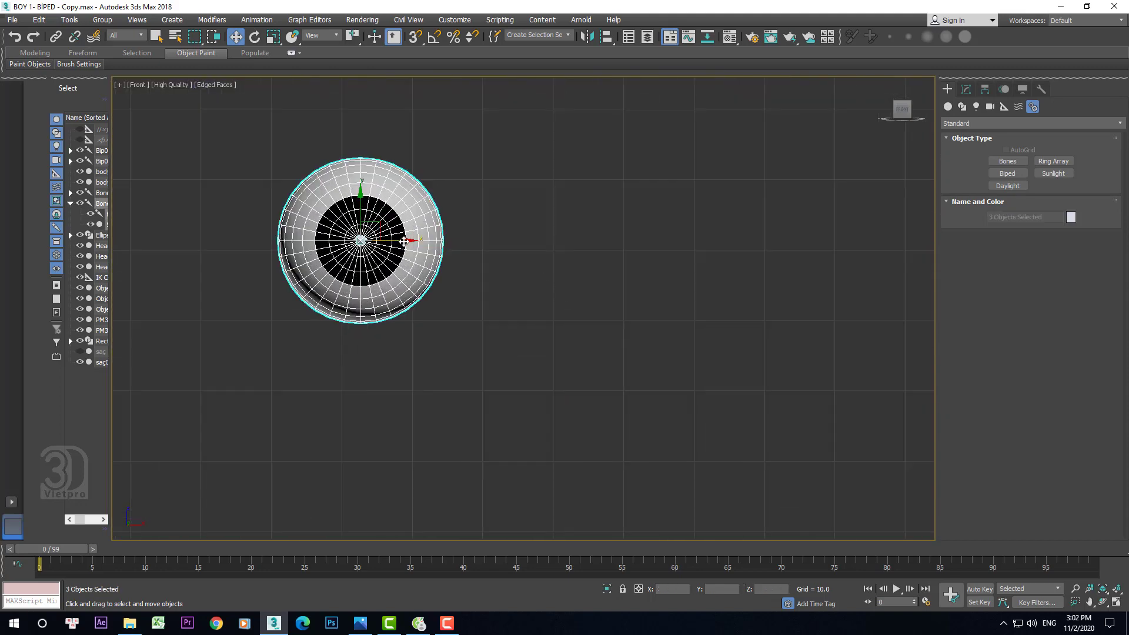
pyautogui.keyDown('shift'); pyautogui.moveTo(404, 241); pyautogui.dragTo(721, 241); pyautogui.keyUp('shift')
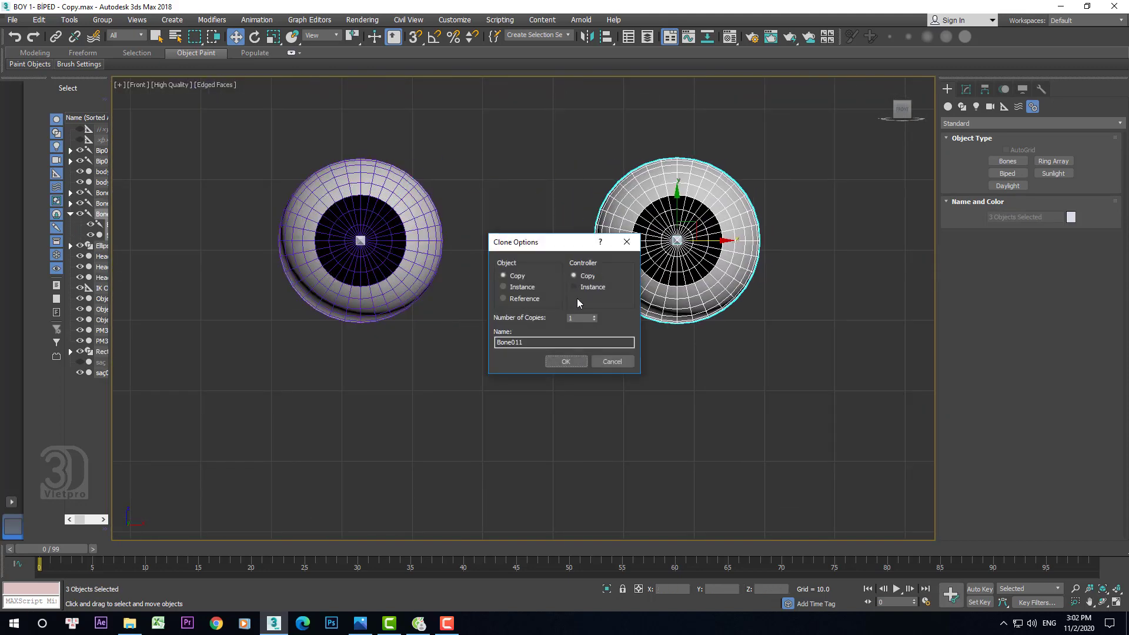
pyautogui.click(565, 362)
# Review both eyeballs in perspective, clear the selection and return to front view
pyautogui.press('p')
pyautogui.scroll(-8, 589, 303)
pyautogui.keyDown('alt'); pyautogui.moveTo(590, 302); pyautogui.dragTo(628, 294, button='middle'); pyautogui.keyUp('alt')
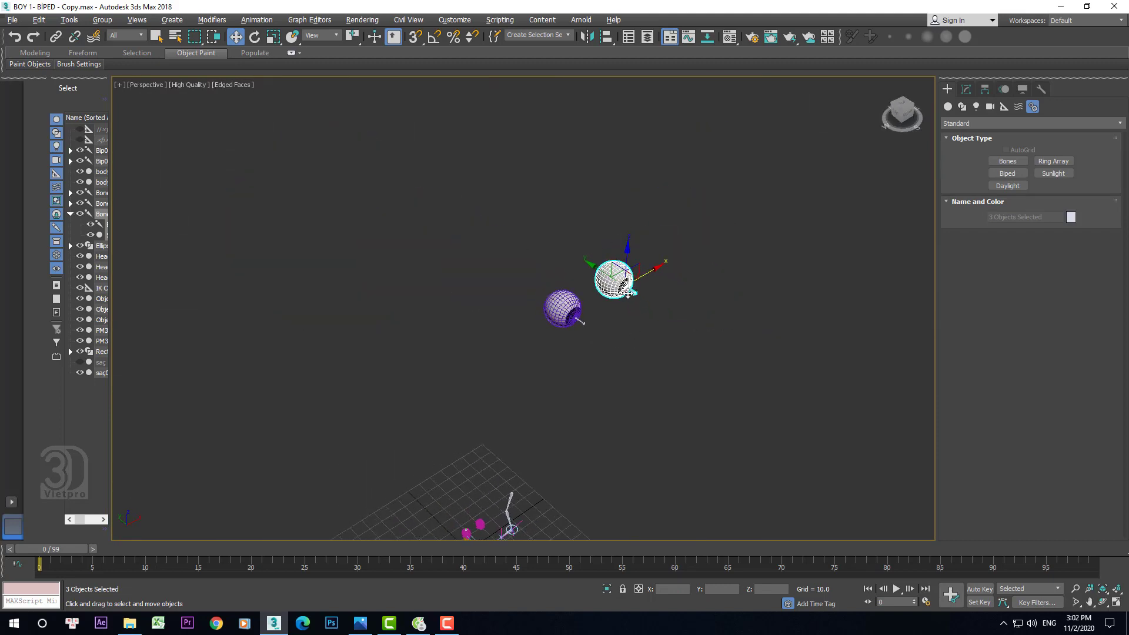
pyautogui.scroll(8, 628, 294)
pyautogui.click(663, 315)
pyautogui.press('f')
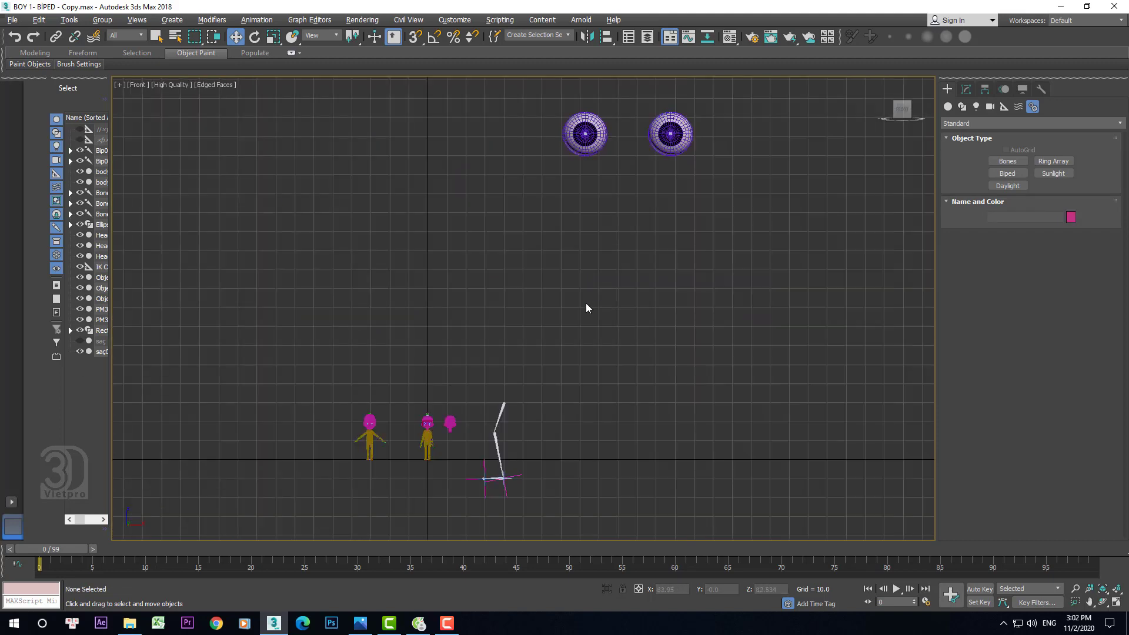
pyautogui.scroll(-3, 566, 218)
# Inspect the reference character's eye frame Rectangle001 and ring Ellipse001
pyautogui.scroll(3, 618, 254)
pyautogui.scroll(5, 344, 392)
pyautogui.moveTo(343, 393); pyautogui.dragTo(491, 184, button='middle')
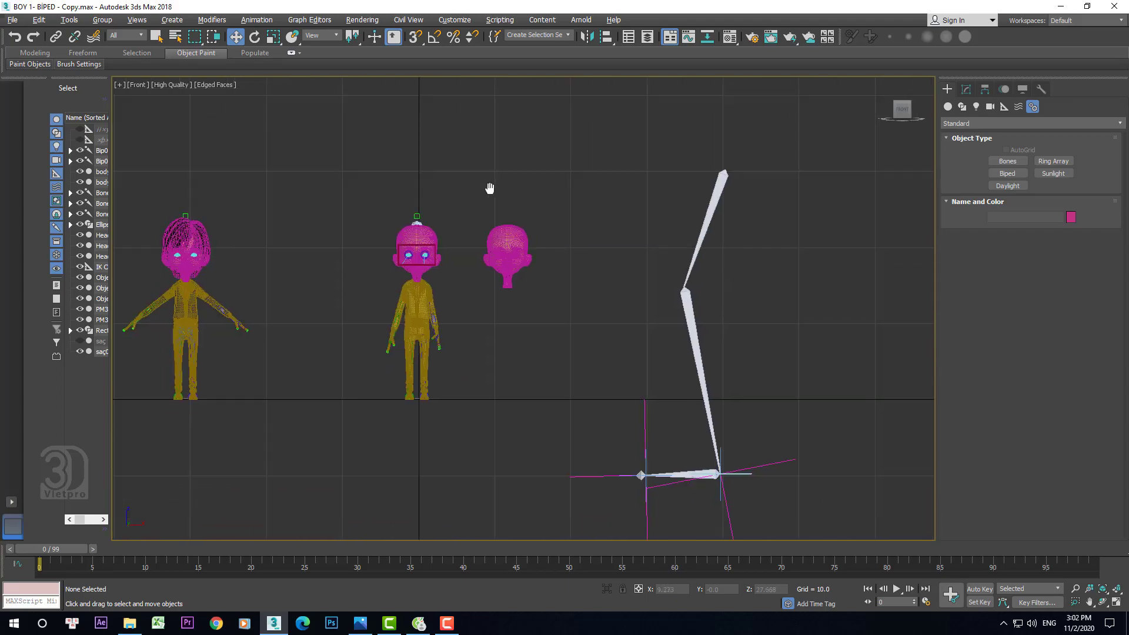
pyautogui.scroll(5, 434, 227)
pyautogui.scroll(2, 411, 235)
pyautogui.click(393, 242)
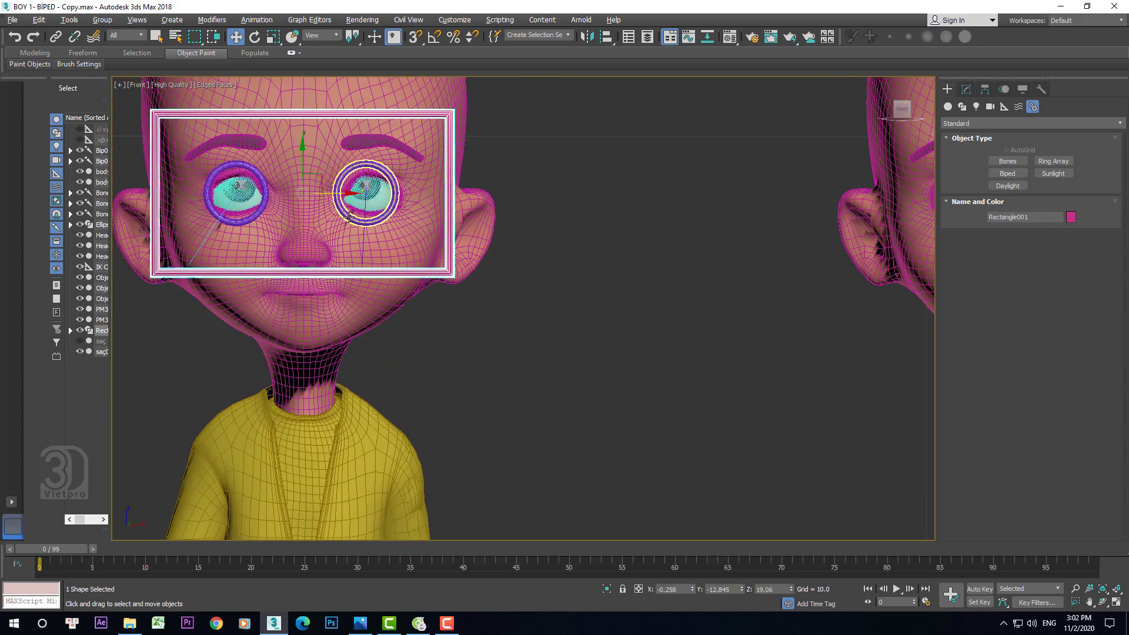
pyautogui.click(388, 217)
pyautogui.click(266, 211)
pyautogui.click(377, 275)
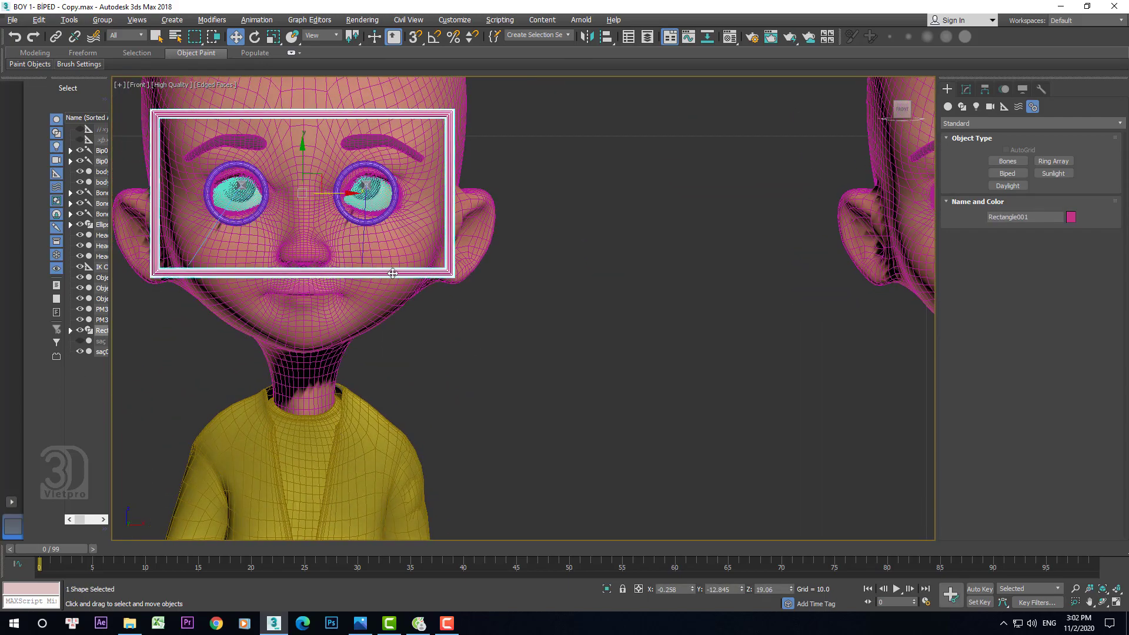
# Pan back to the eyeballs and show the Splines shape types
pyautogui.scroll(-5, 391, 270)
pyautogui.scroll(-4, 543, 258)
pyautogui.scroll(-4, 366, 305)
pyautogui.moveTo(366, 305); pyautogui.dragTo(433, 247, button='middle')
pyautogui.scroll(5, 433, 246)
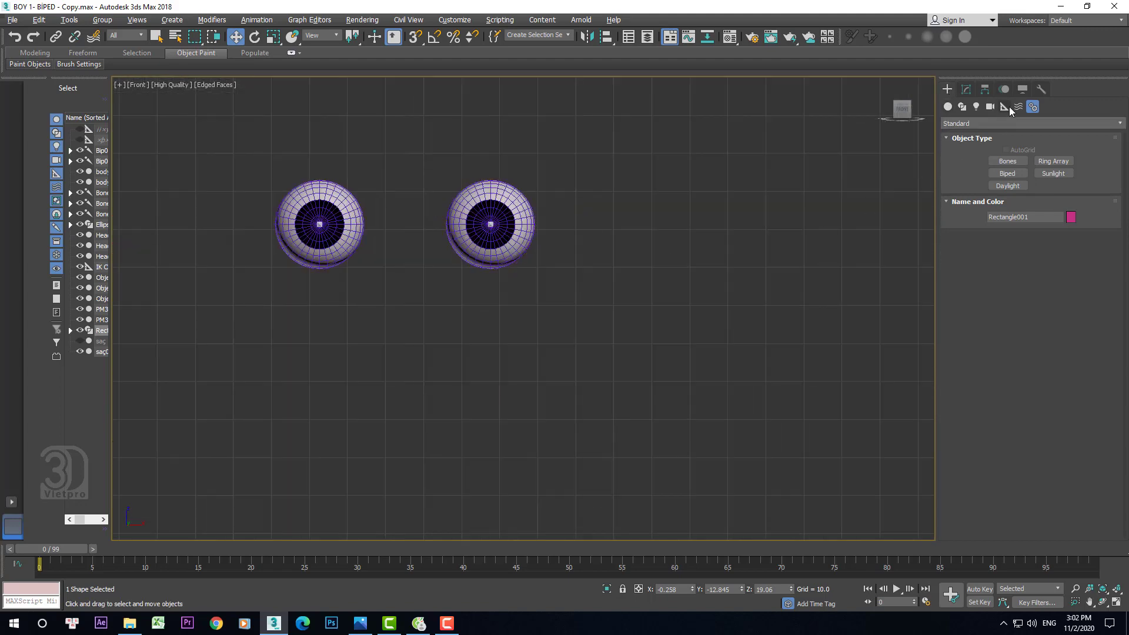
pyautogui.click(962, 106)
pyautogui.click(1007, 172)
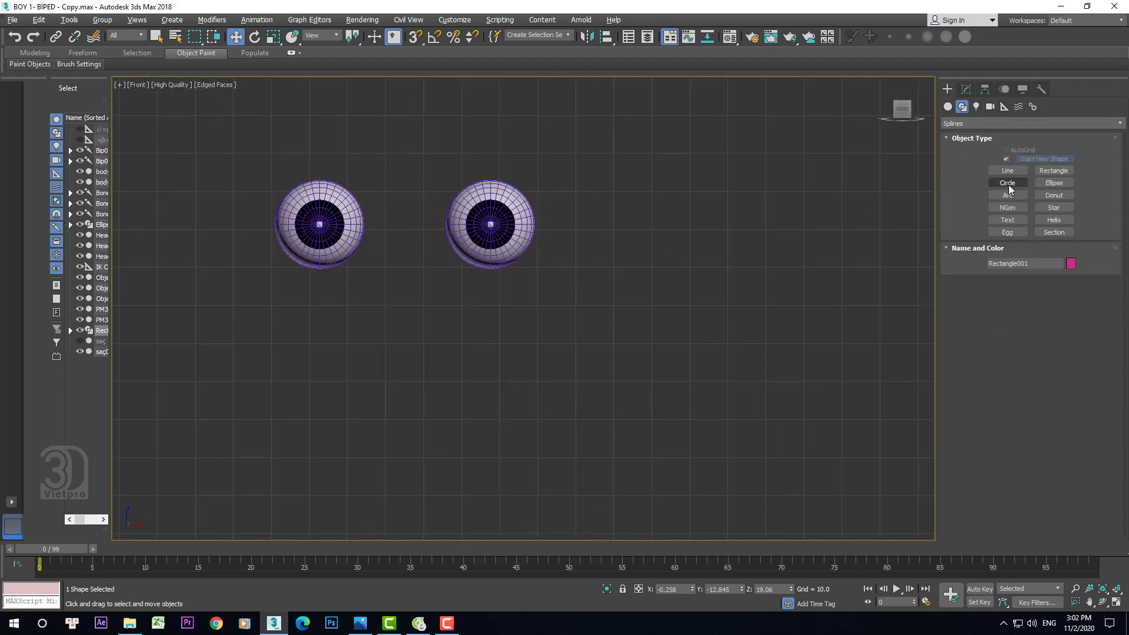
# Draw a circular ellipse ring and centre it on the right eyeball with Align
pyautogui.click(1008, 183)
pyautogui.click(1052, 183)
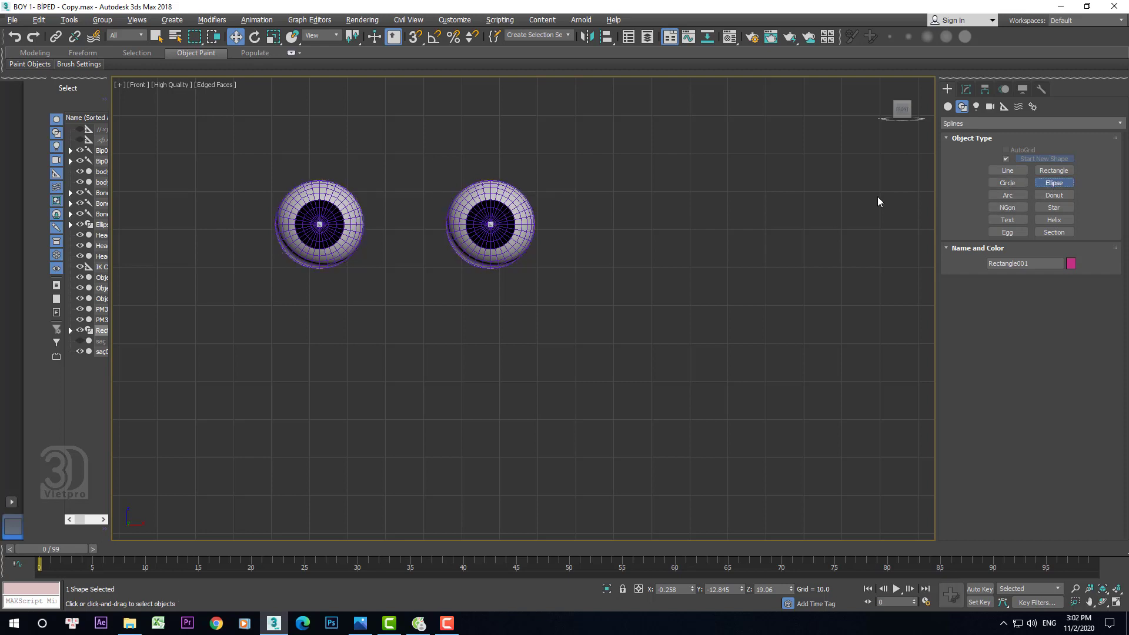
pyautogui.moveTo(598, 220); pyautogui.dragTo(697, 319)
pyautogui.press('w')
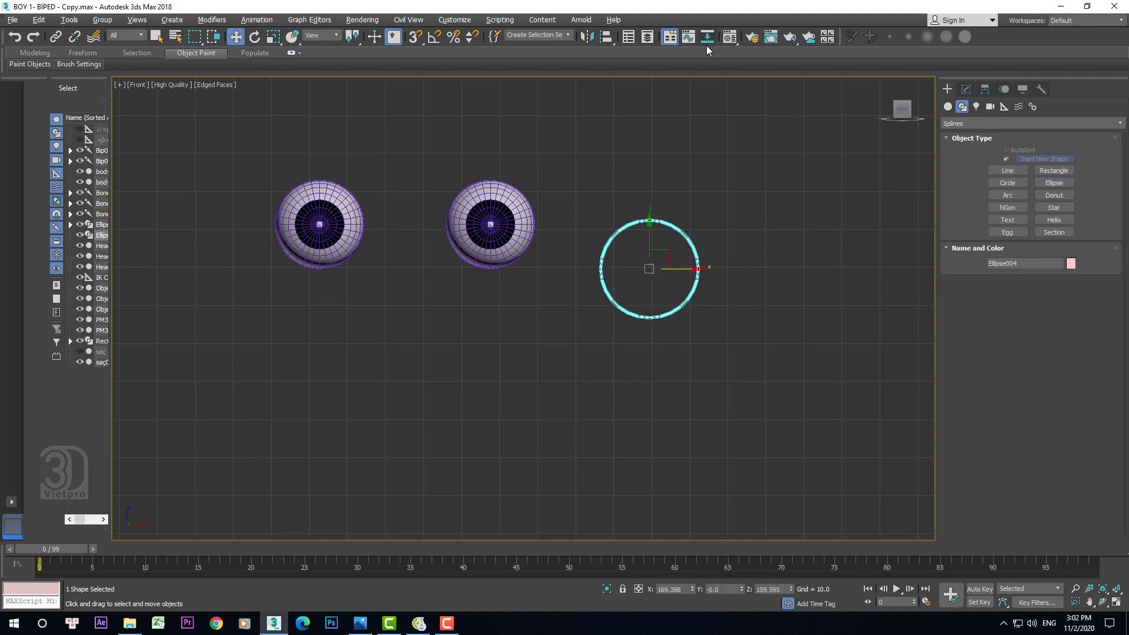
pyautogui.click(594, 35)
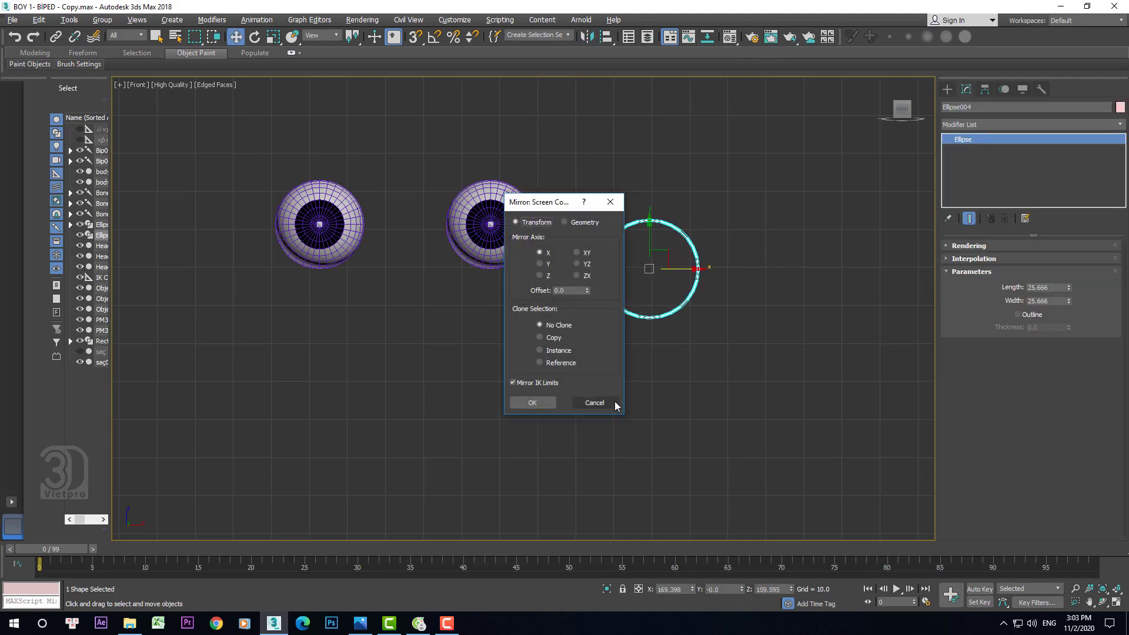
pyautogui.click(610, 402)
pyautogui.click(606, 37)
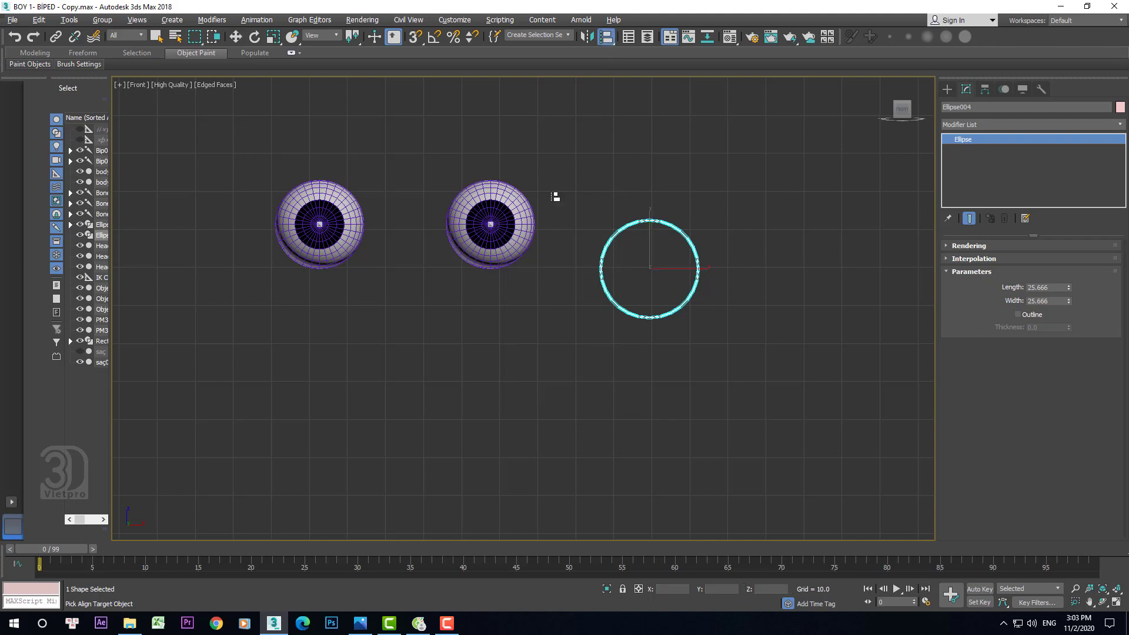
pyautogui.click(489, 224)
pyautogui.click(771, 377)
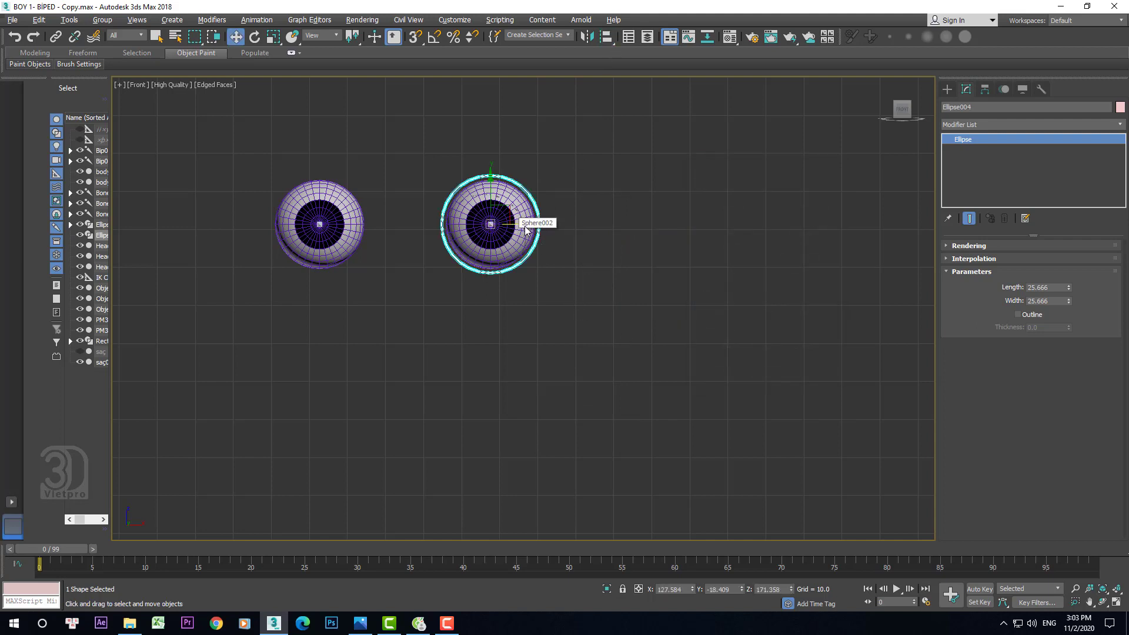
# Copy the ring as Ellipse005 and centre it on the left eyeball
pyautogui.keyDown('shift'); pyautogui.moveTo(510, 222); pyautogui.dragTo(379, 222); pyautogui.keyUp('shift')
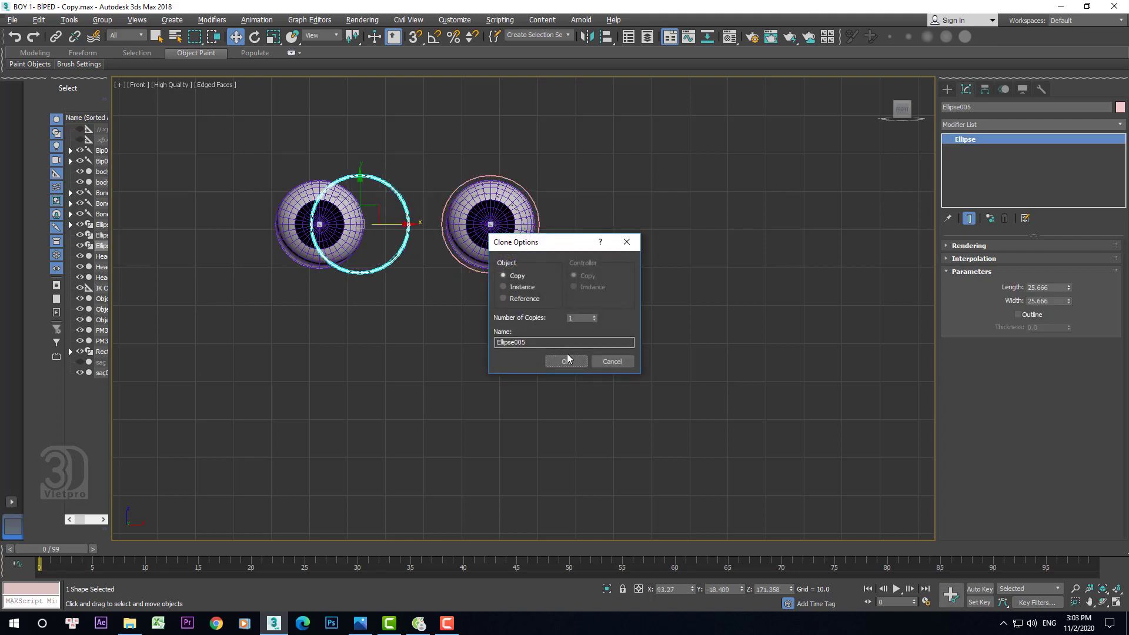
pyautogui.click(566, 361)
pyautogui.click(606, 37)
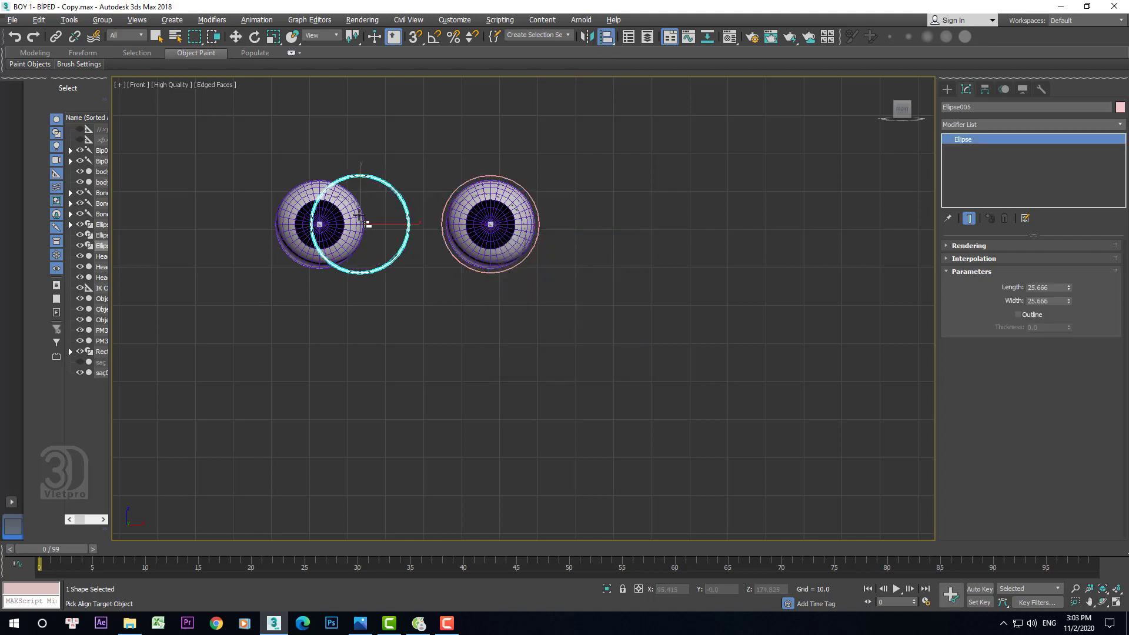
pyautogui.click(319, 224)
pyautogui.click(772, 379)
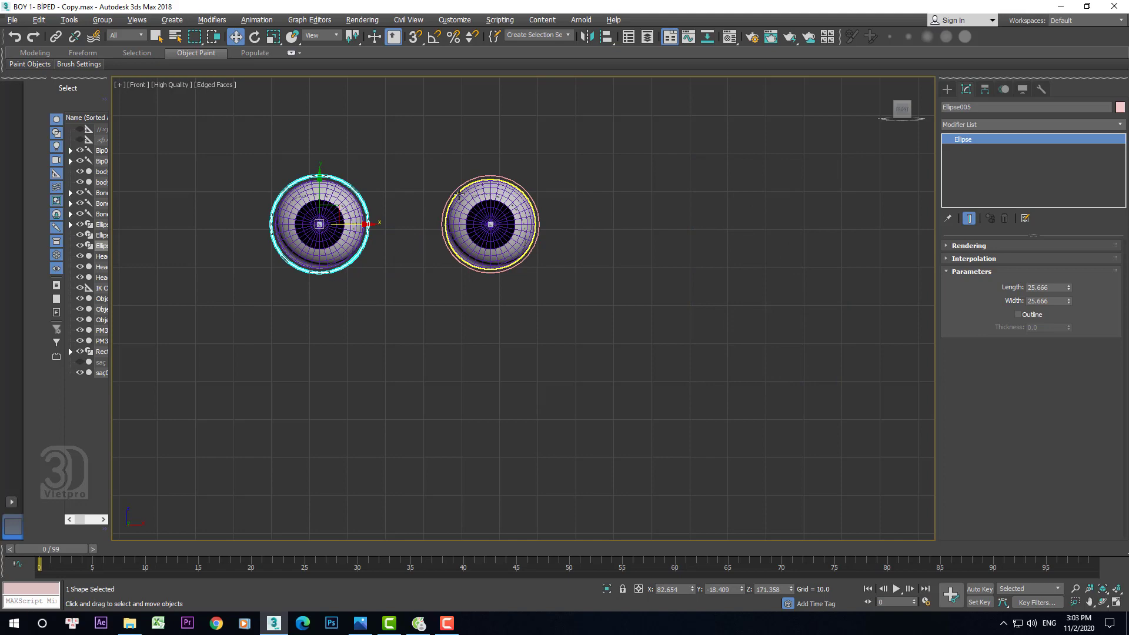
pyautogui.keyDown('ctrl'); pyautogui.click(460, 194); pyautogui.keyUp('ctrl')
# Move both ellipse rings forward along -Y in Top view, in front of the eyeballs
pyautogui.scroll(-2, 393, 202)
pyautogui.press('t')
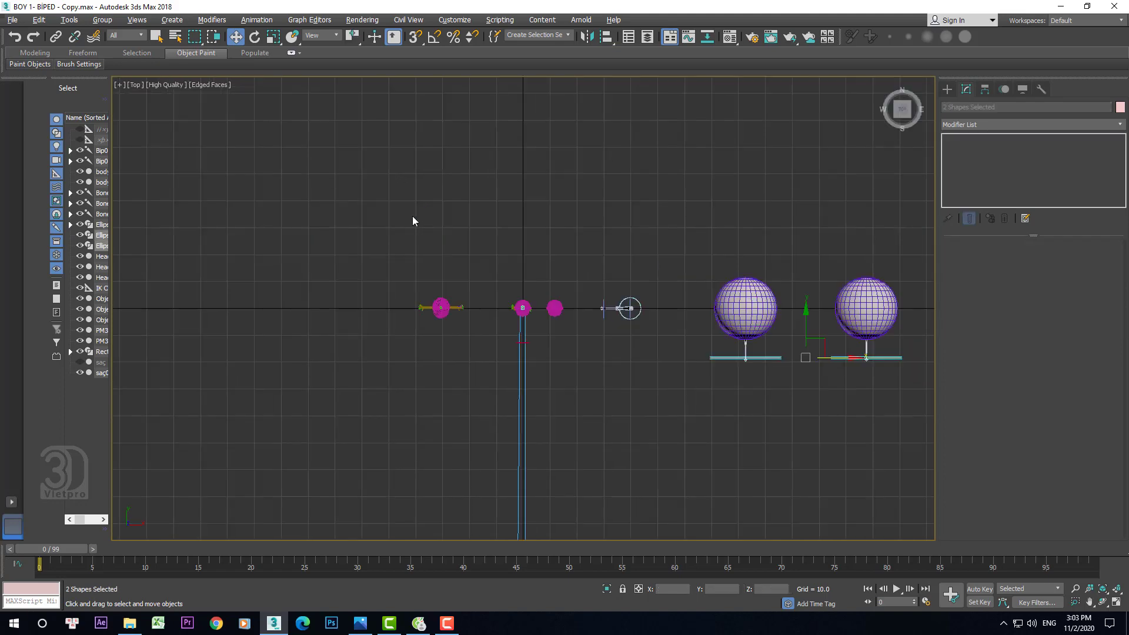
pyautogui.scroll(-2, 459, 259)
pyautogui.moveTo(494, 263); pyautogui.dragTo(361, 236, button='middle')
pyautogui.moveTo(580, 277); pyautogui.dragTo(580, 397)
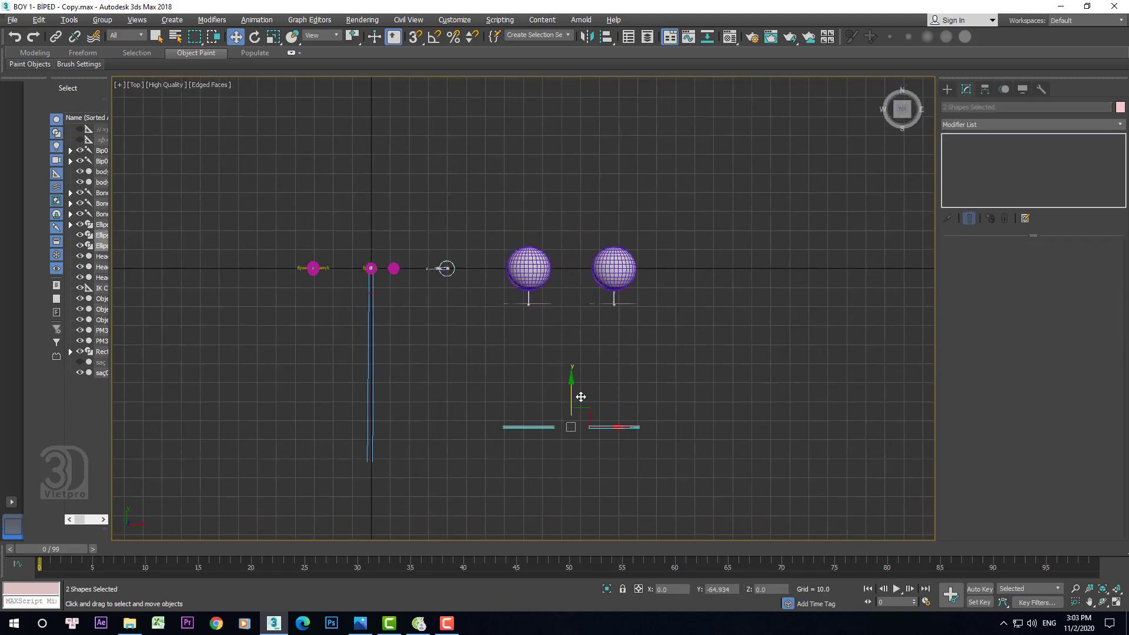
pyautogui.keyDown('alt'); pyautogui.moveTo(587, 356); pyautogui.dragTo(668, 310, button='middle'); pyautogui.keyUp('alt')
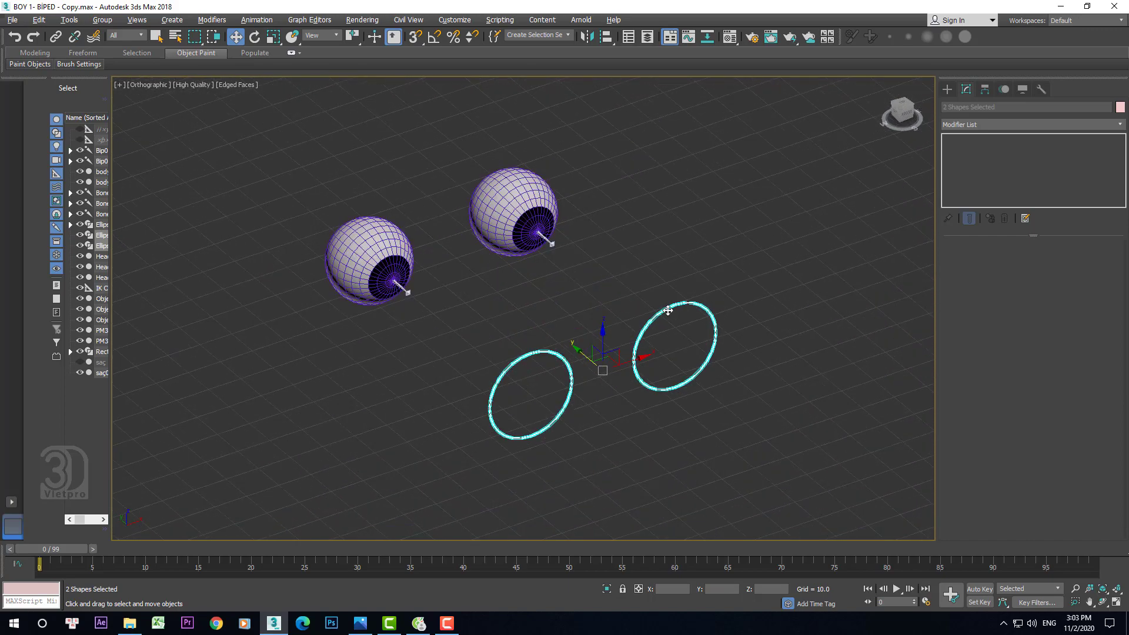
pyautogui.press('f')
pyautogui.scroll(-3, 458, 317)
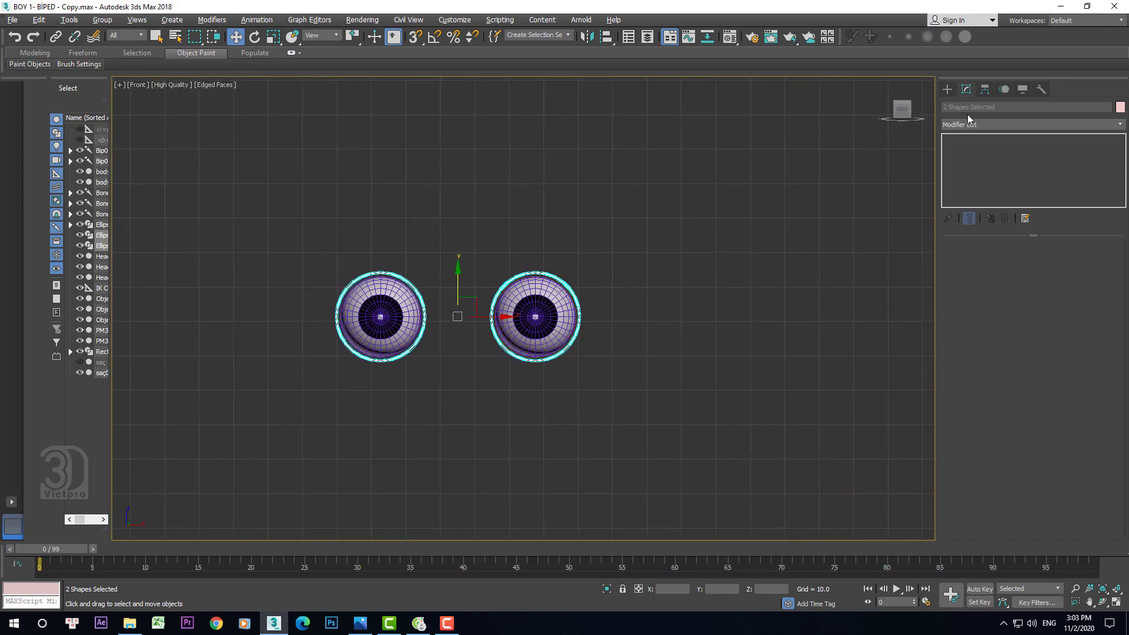
pyautogui.click(947, 89)
# Draw a rectangle, Rectangle002, enclosing both eye rings
pyautogui.click(1046, 171)
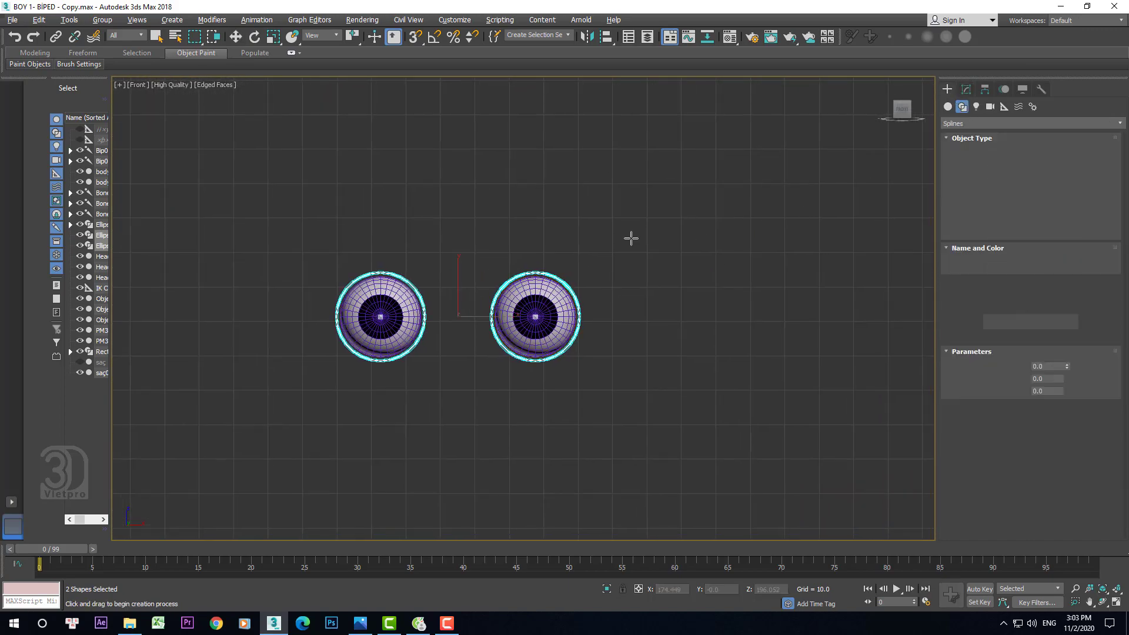
pyautogui.moveTo(336, 251); pyautogui.dragTo(580, 379)
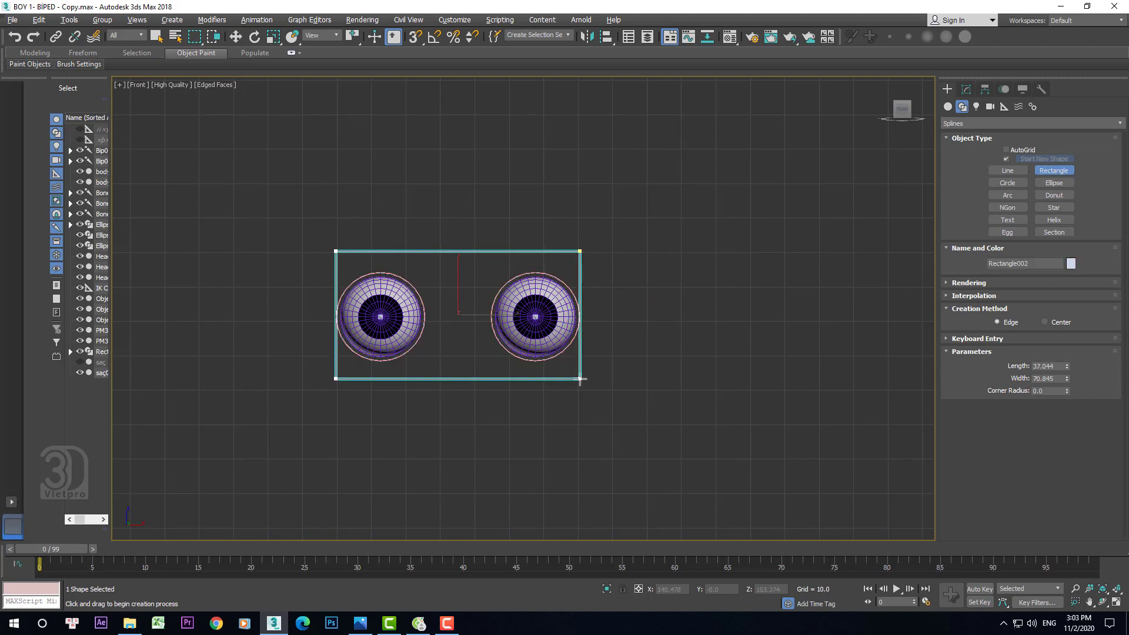
pyautogui.moveTo(579, 380); pyautogui.dragTo(582, 377)
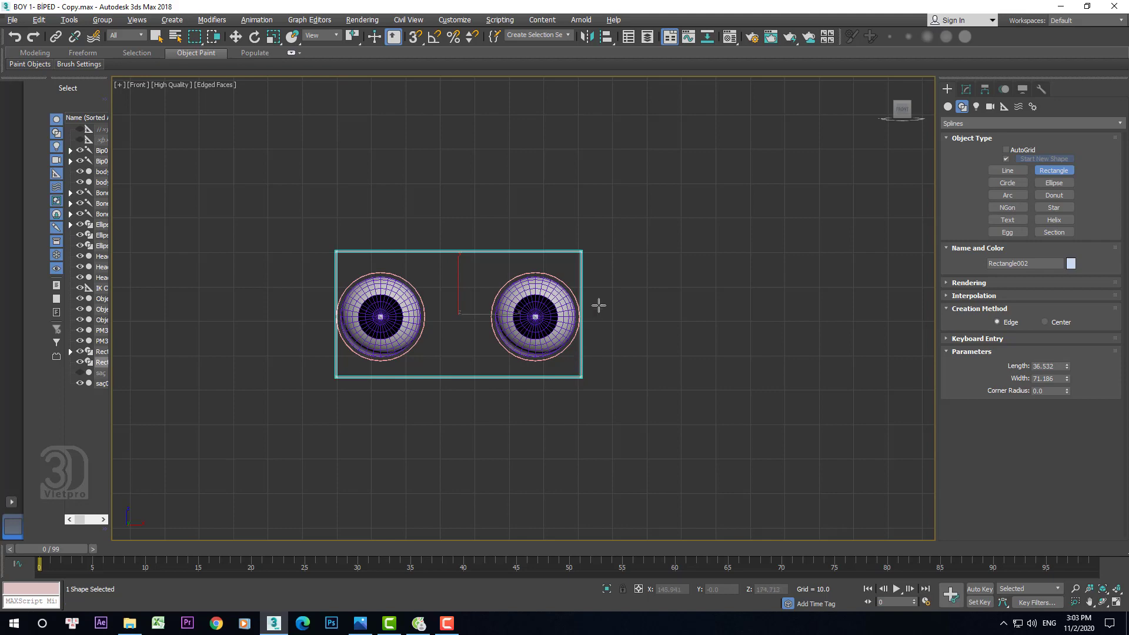
# Move the rectangle forward in Top view to the rings' depth
pyautogui.press('w')
pyautogui.keyDown('alt'); pyautogui.moveTo(597, 302); pyautogui.dragTo(535, 338, button='middle'); pyautogui.keyUp('alt')
pyautogui.moveTo(434, 306); pyautogui.dragTo(588, 400)
pyautogui.press('t')
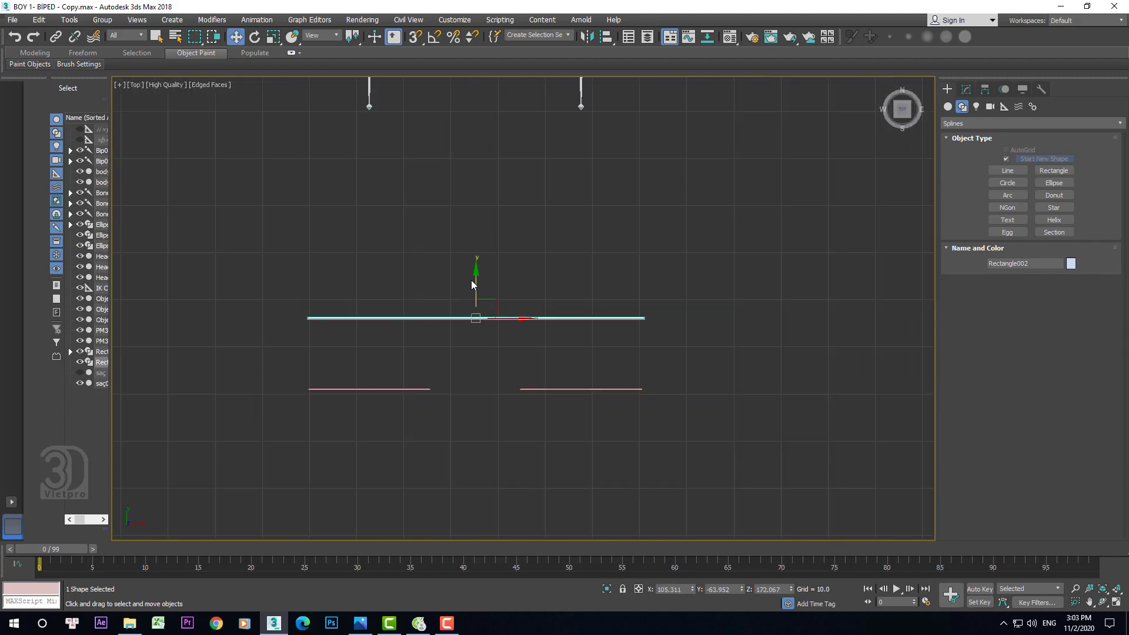
pyautogui.moveTo(471, 281); pyautogui.dragTo(492, 350)
# Set the rectangle's Length to 36.532, keeping width 71.186
pyautogui.click(965, 89)
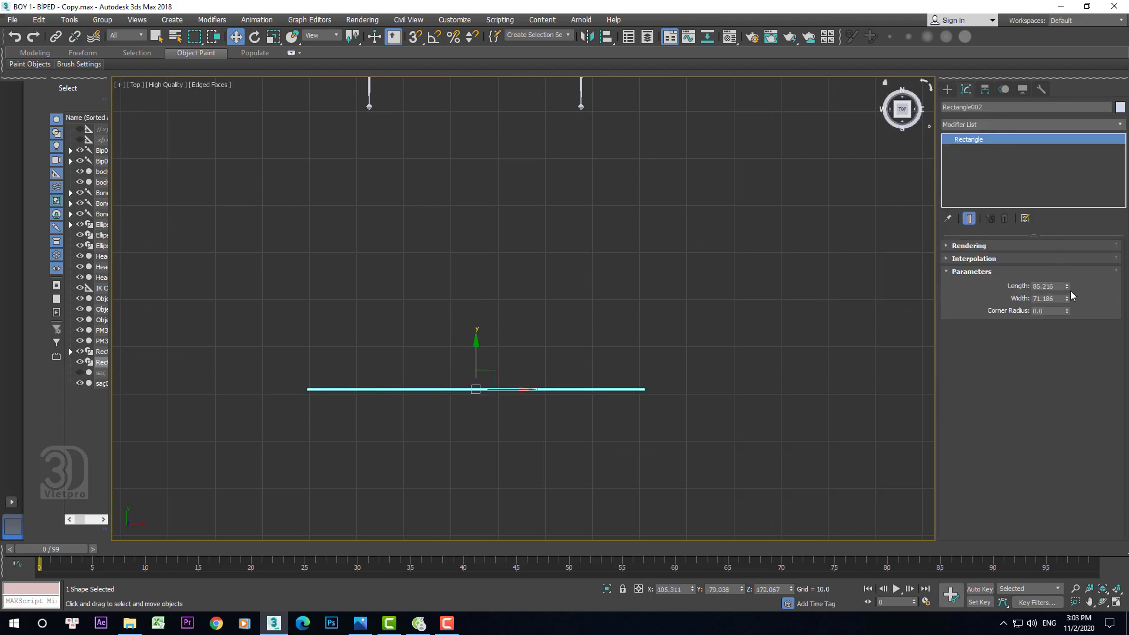
pyautogui.keyDown('alt'); pyautogui.moveTo(559, 383); pyautogui.dragTo(547, 341, button='middle'); pyautogui.keyUp('alt')
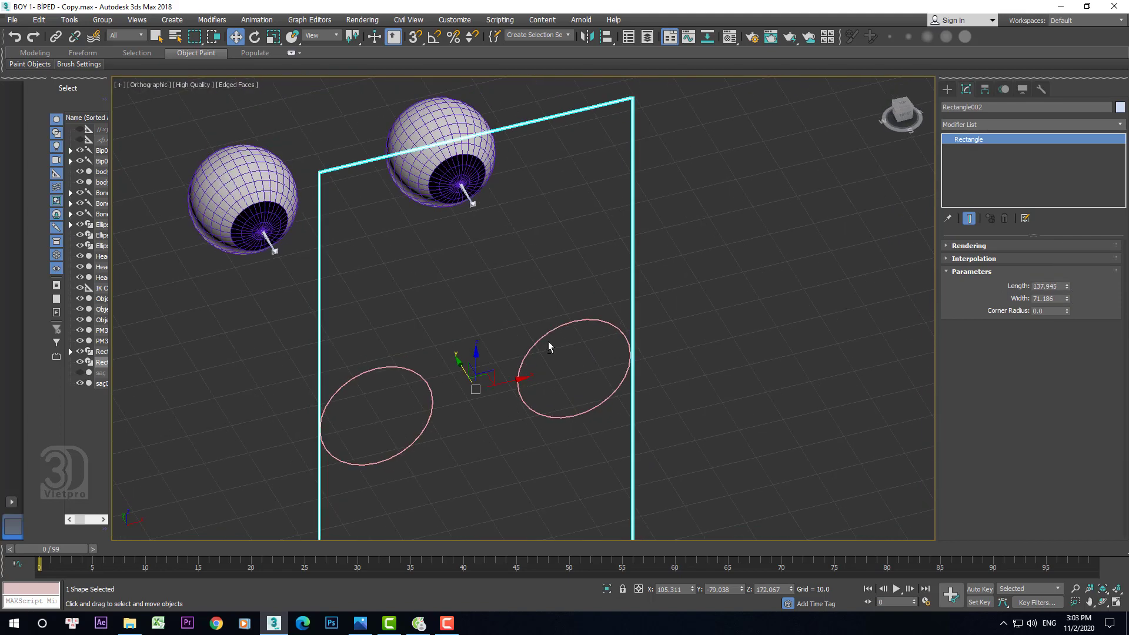
pyautogui.moveTo(1066, 286); pyautogui.dragTo(1066, 312)
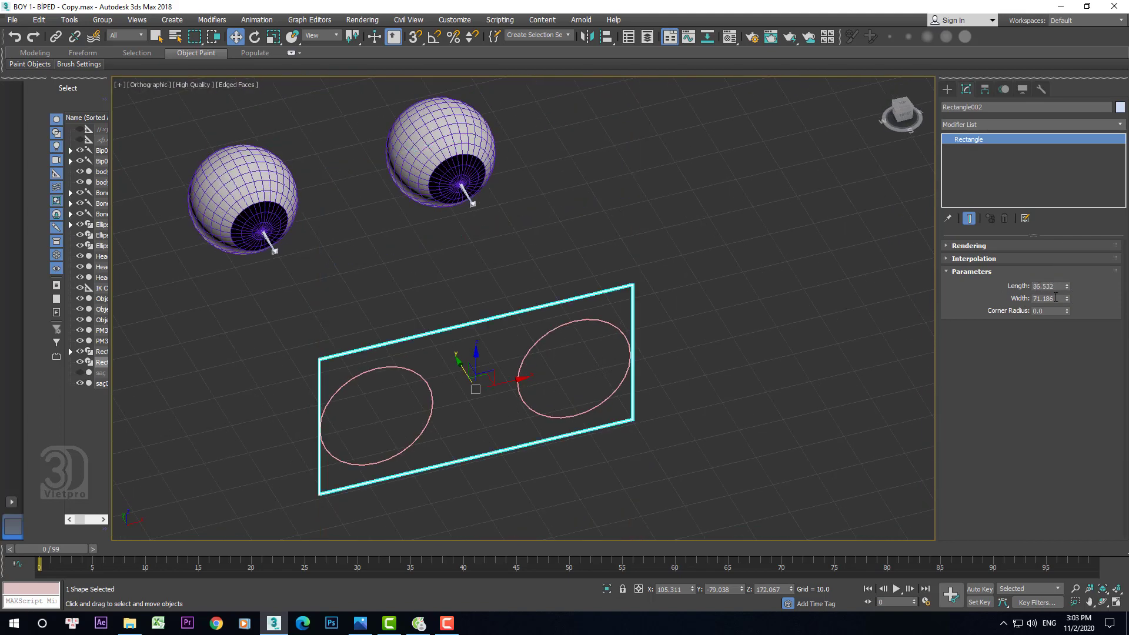
# Set rendering Thickness to 1.18 on Rectangle002 and 0.86 on both ellipse rings
pyautogui.click(974, 245)
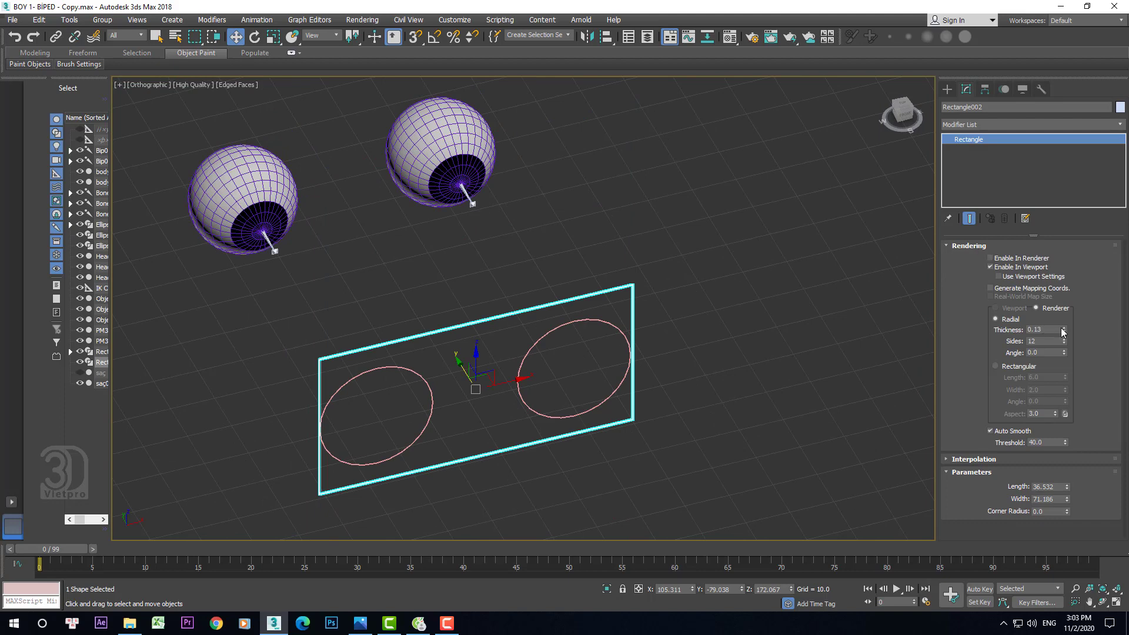
pyautogui.moveTo(1063, 323); pyautogui.dragTo(644, 334)
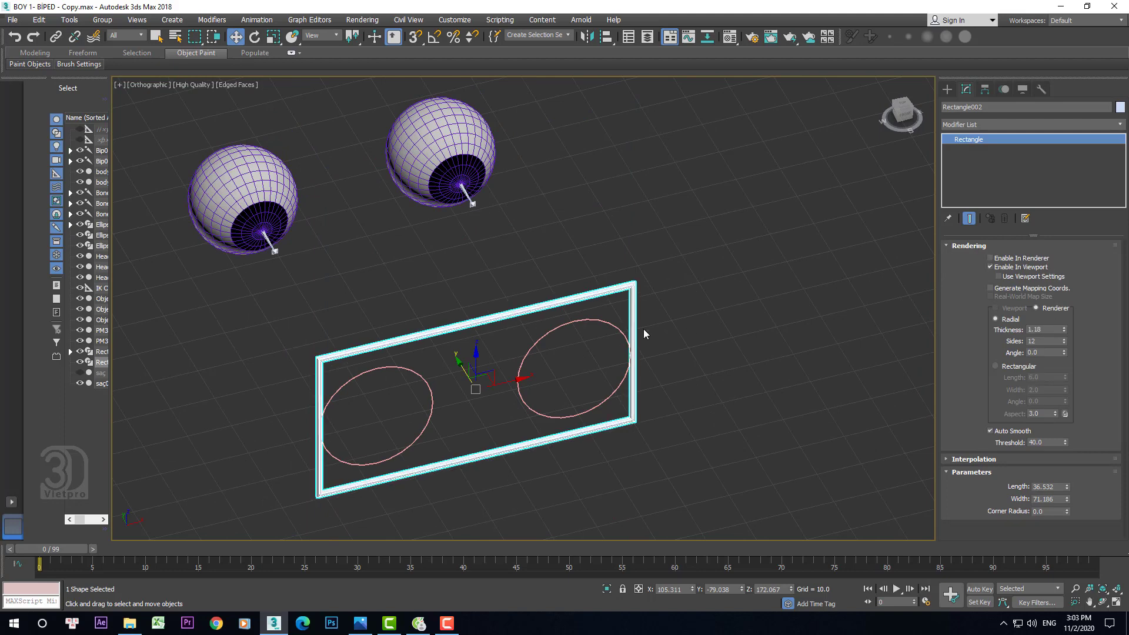
pyautogui.click(545, 351)
pyautogui.click(996, 245)
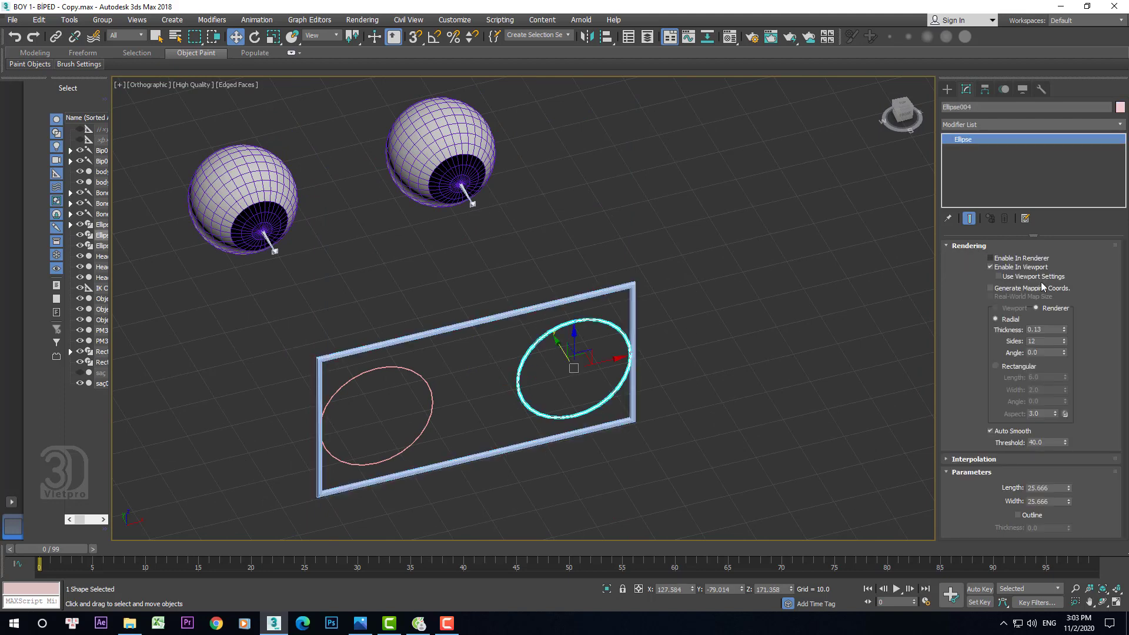
pyautogui.moveTo(1064, 329); pyautogui.dragTo(909, 325)
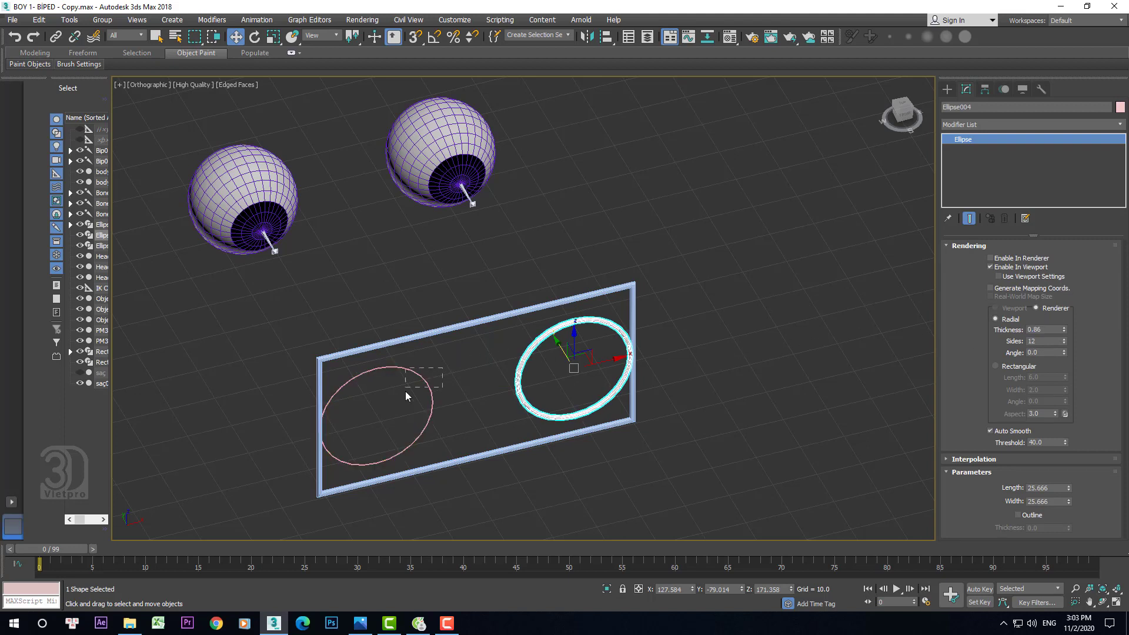
pyautogui.click(412, 376)
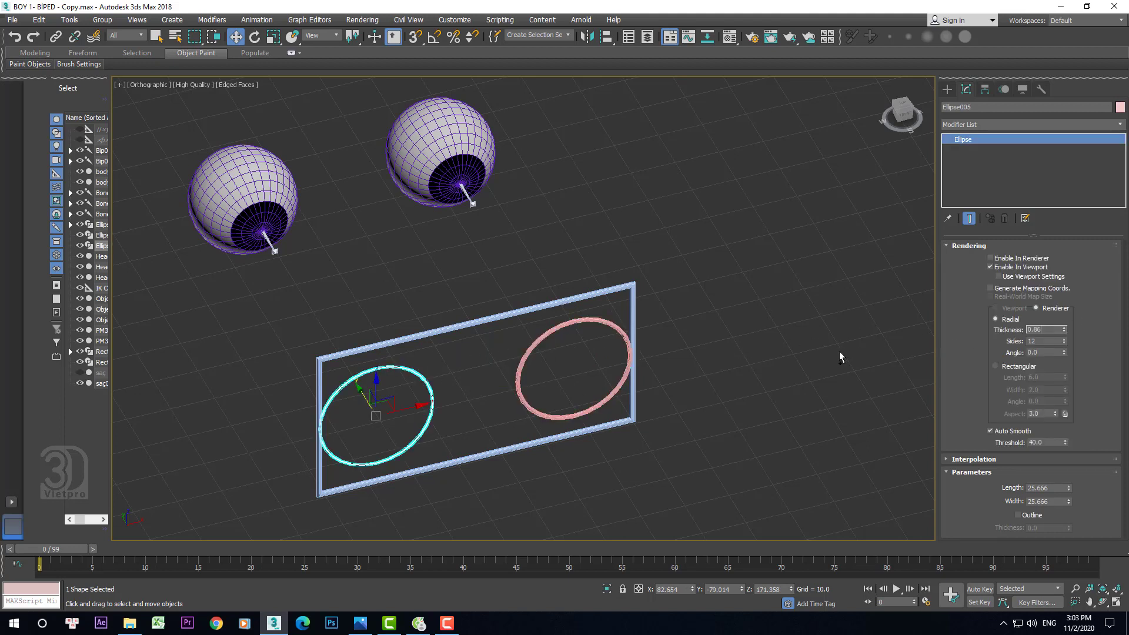
pyautogui.press('Return')
# Deselect the ellipse and switch to the Perspective viewport, zoomed in on the eyeballs
pyautogui.click(784, 303)
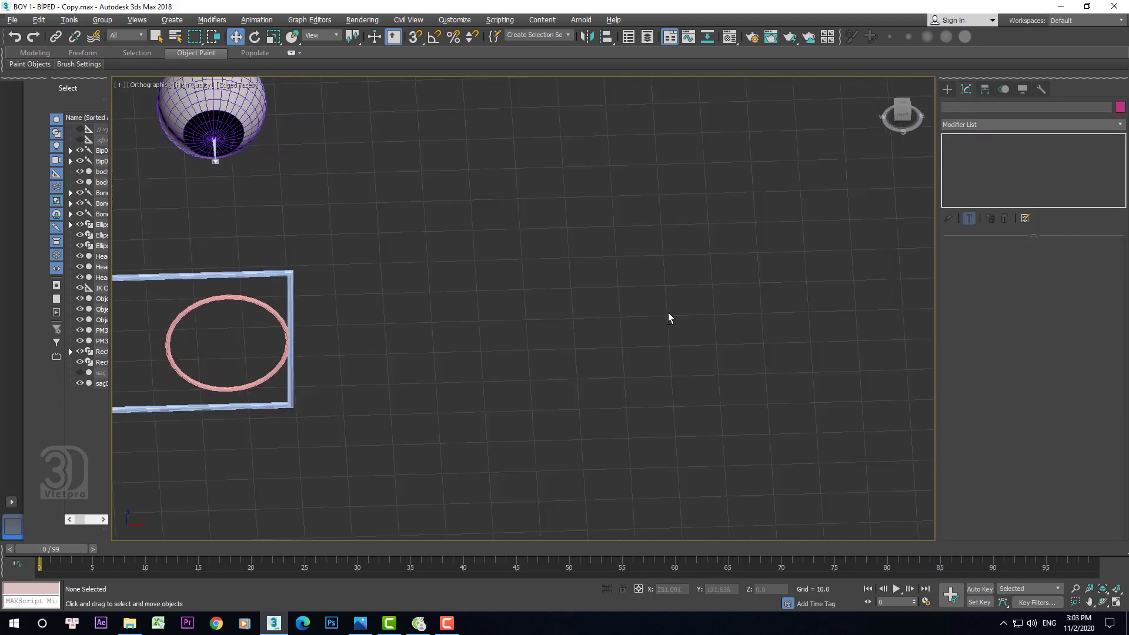
pyautogui.scroll(-5, 651, 368)
pyautogui.press('p')
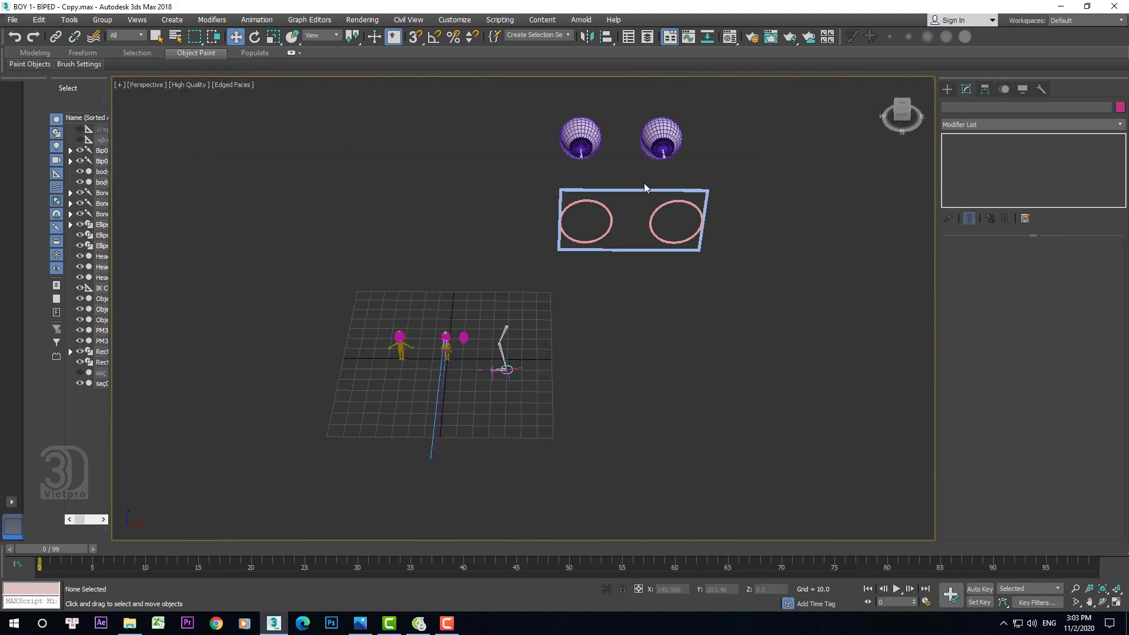
pyautogui.scroll(6, 644, 182)
pyautogui.scroll(-3, 592, 217)
pyautogui.scroll(4, 485, 218)
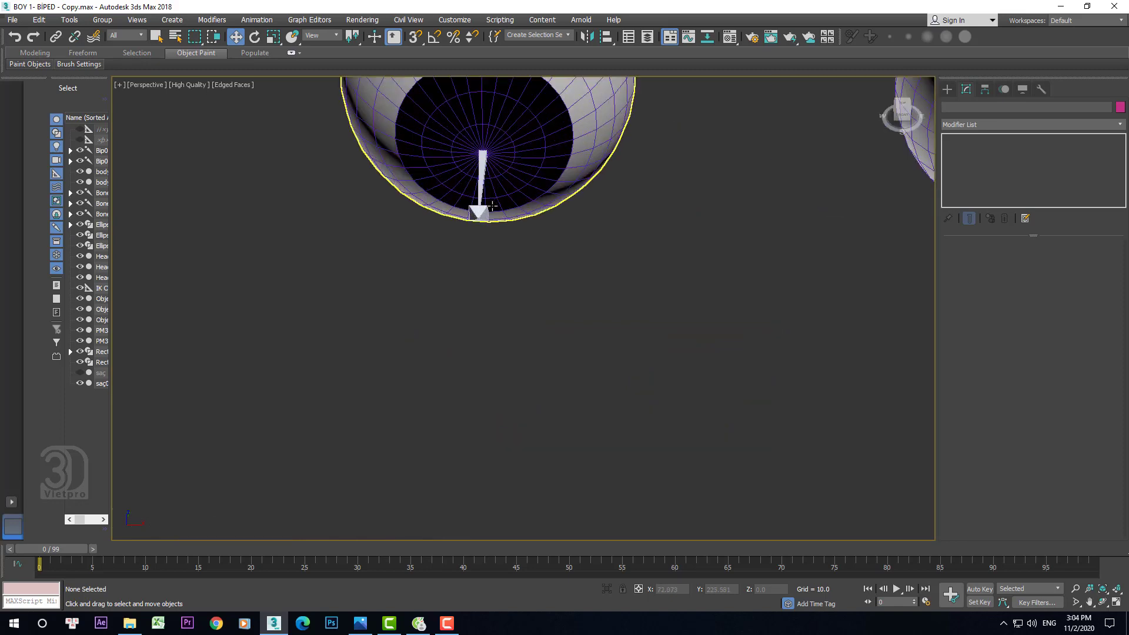
# Select Bone010 inside the left eyeball and orbit the view around the eyes
pyautogui.click(480, 213)
pyautogui.scroll(-3, 481, 221)
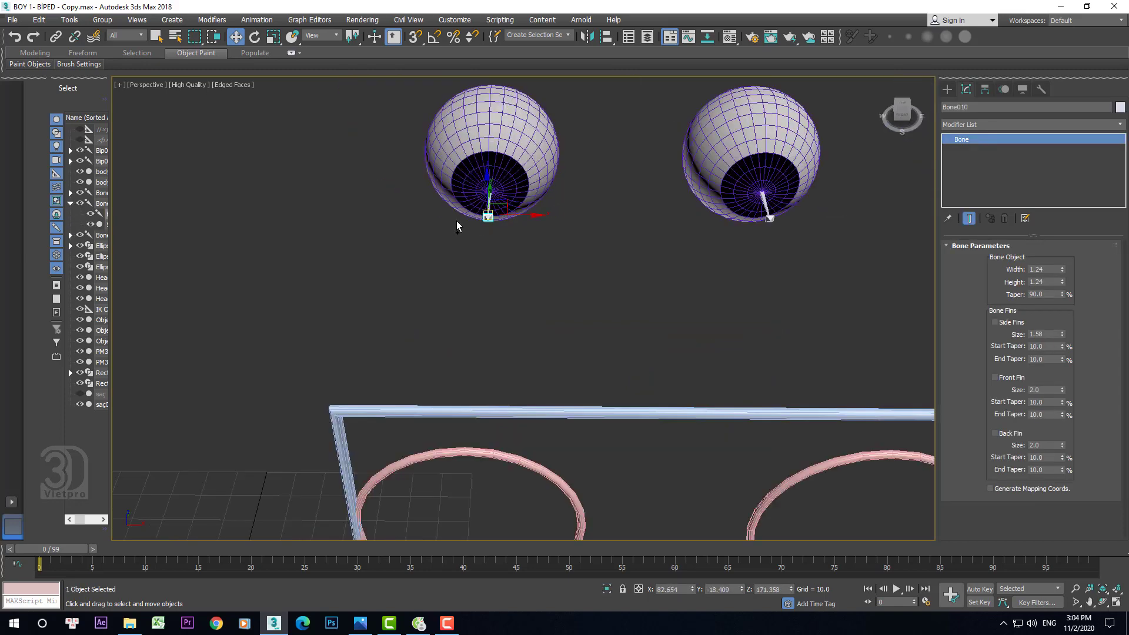
pyautogui.moveTo(516, 255)
pyautogui.keyDown('alt'); pyautogui.mouseDown(button='middle')
pyautogui.moveTo(490, 215)
pyautogui.moveTo(505, 243)
pyautogui.mouseUp(button='middle'); pyautogui.keyUp('alt')
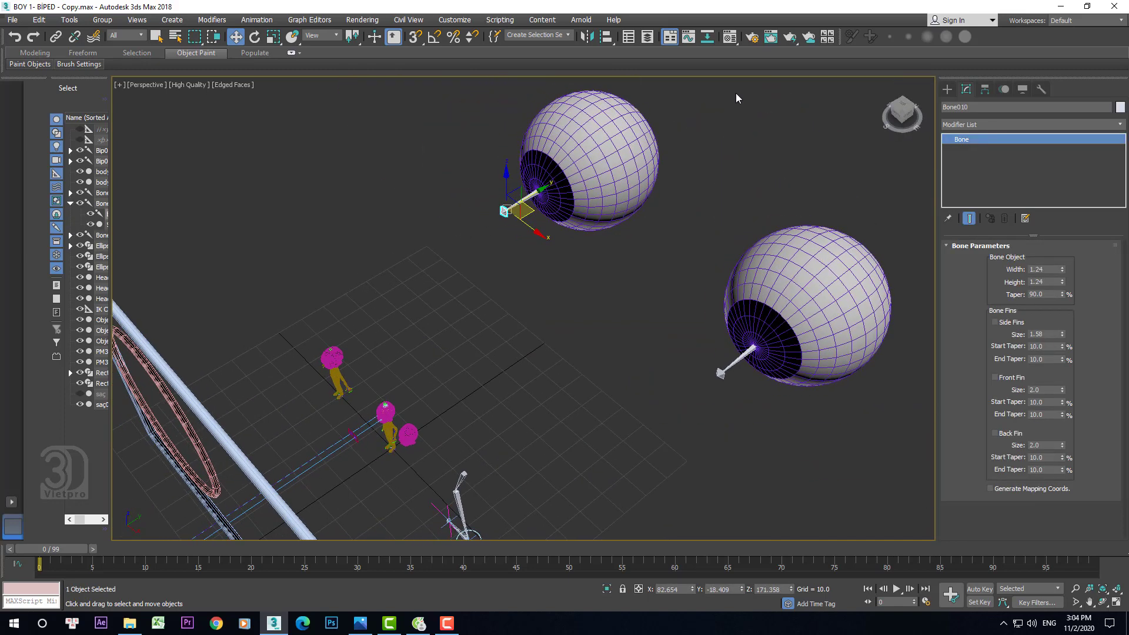
pyautogui.click(268, 22)
pyautogui.moveTo(265, 85)
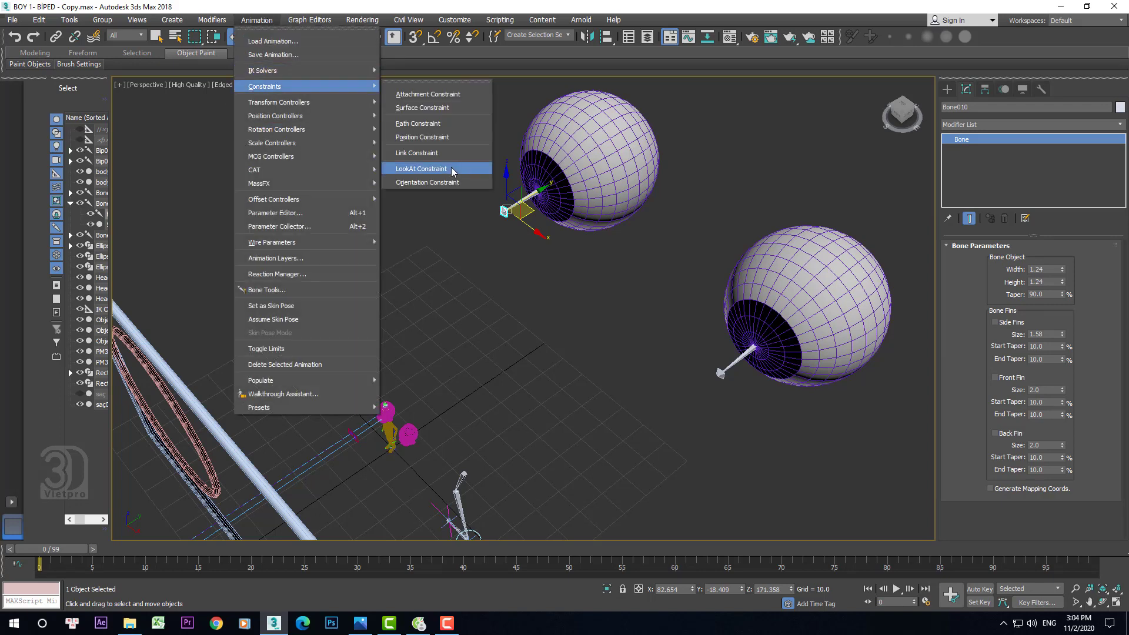
# Give Bone010 a LookAt Constraint targeting the left ellipse, Ellipse005
pyautogui.click(450, 168)
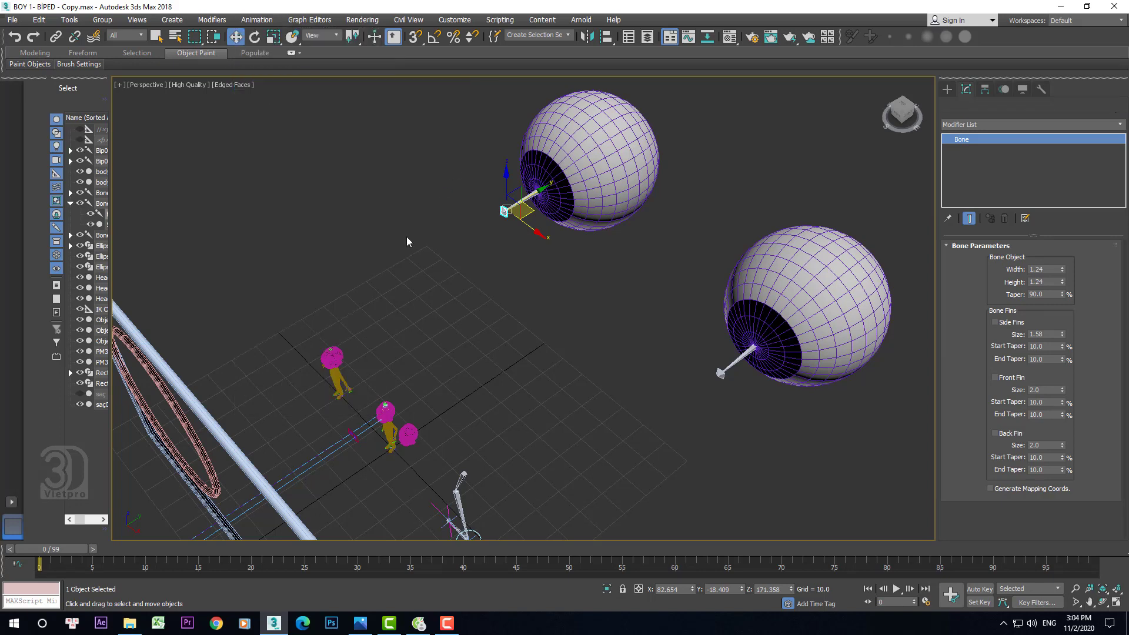
pyautogui.click(196, 441)
pyautogui.scroll(-5, 425, 308)
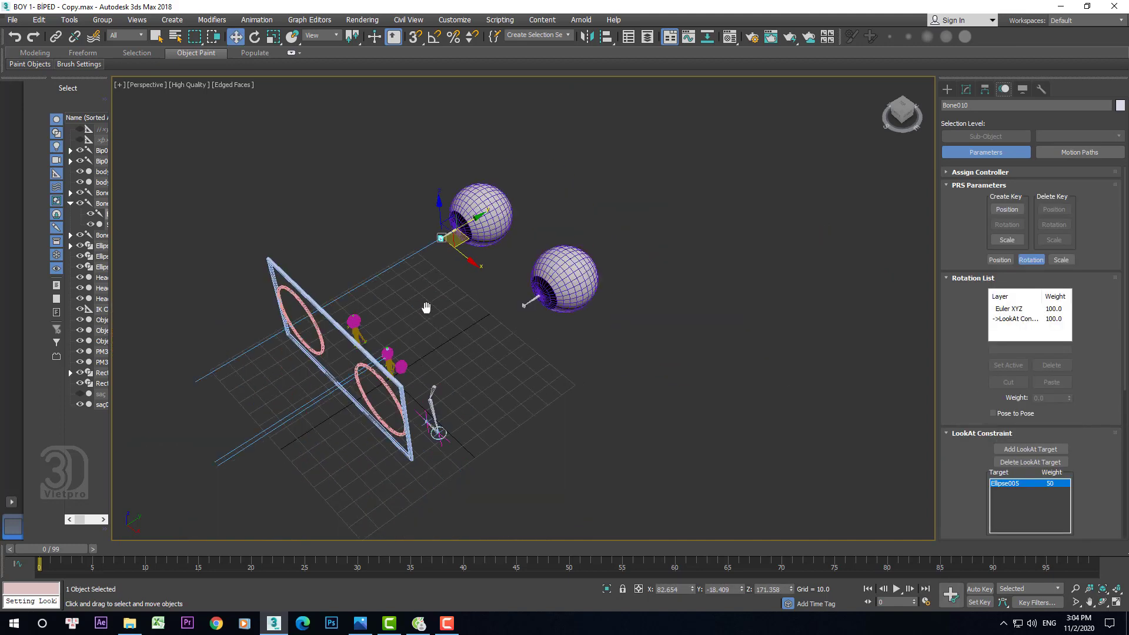
pyautogui.scroll(2, 458, 289)
pyautogui.rightClick(645, 272)
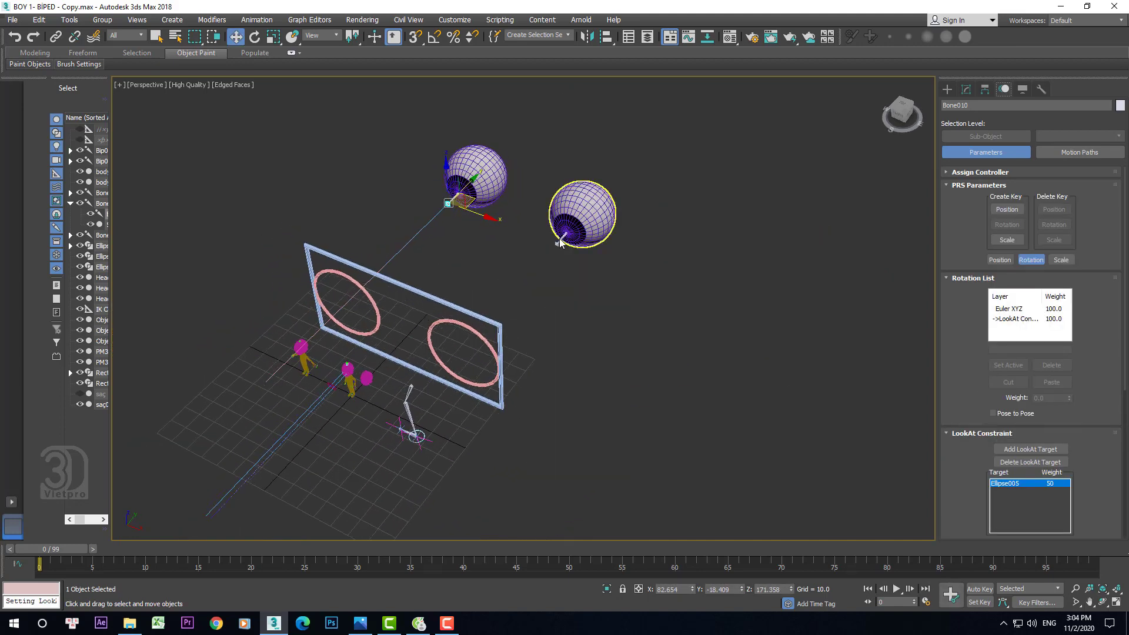
# Select Bone012 and give it a LookAt Constraint targeting the right ellipse, Ellipse004
pyautogui.click(556, 244)
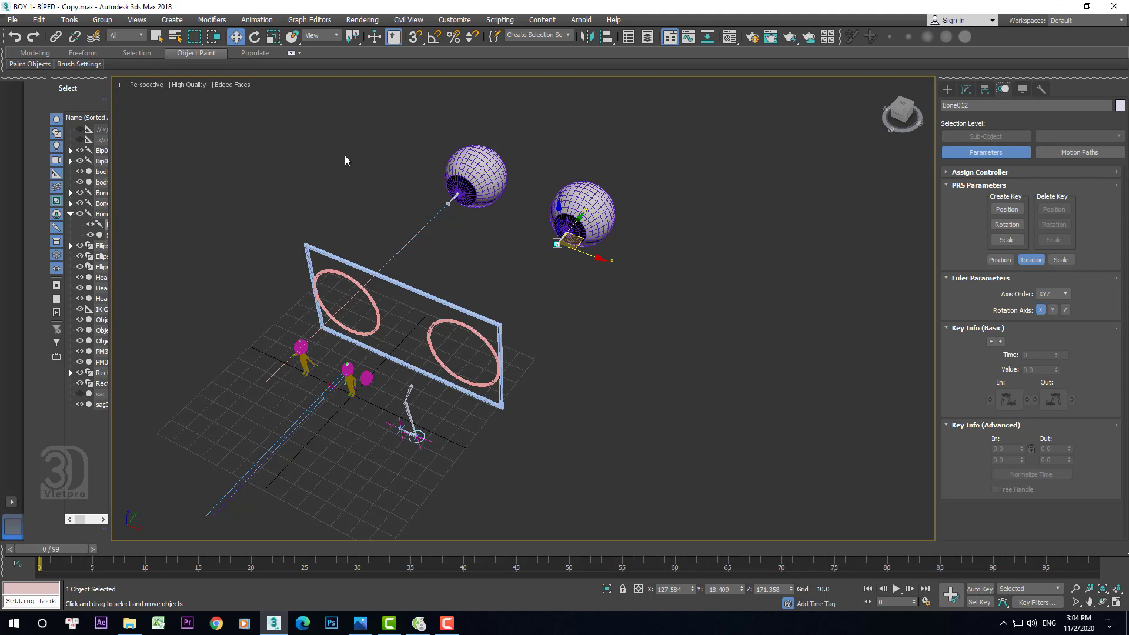
pyautogui.click(257, 19)
pyautogui.moveTo(265, 86)
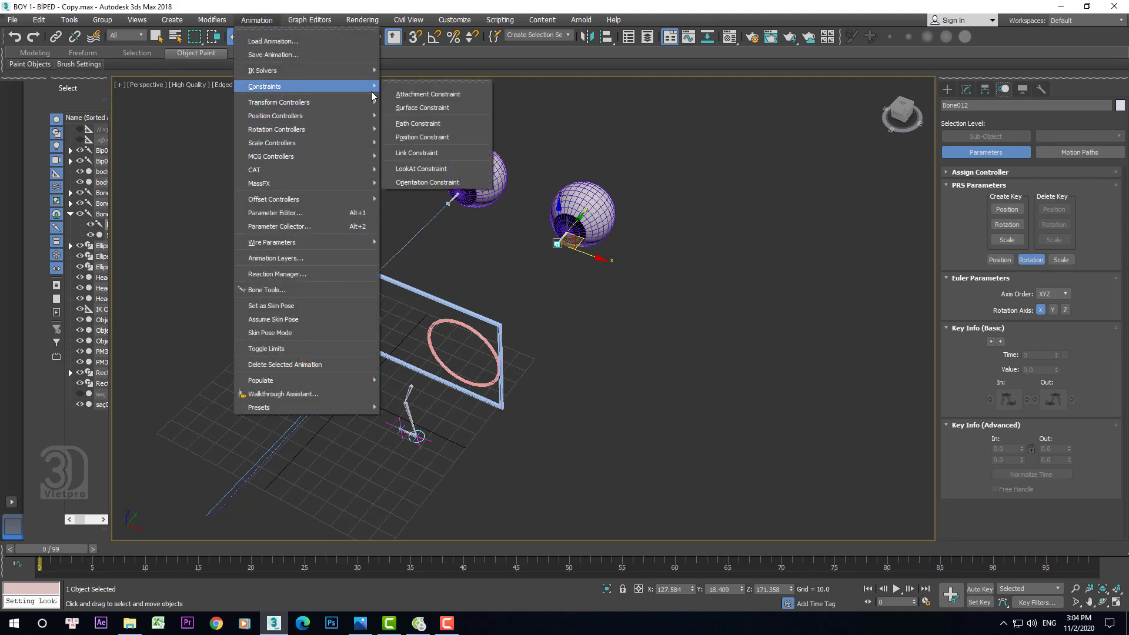
pyautogui.click(432, 174)
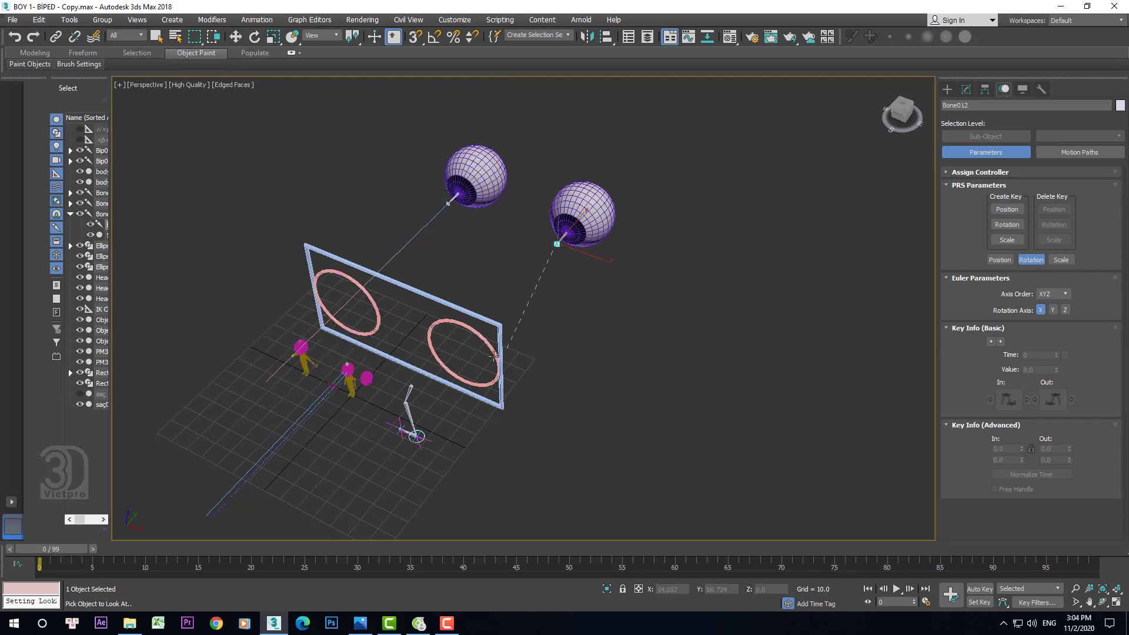
pyautogui.click(487, 342)
pyautogui.rightClick(559, 327)
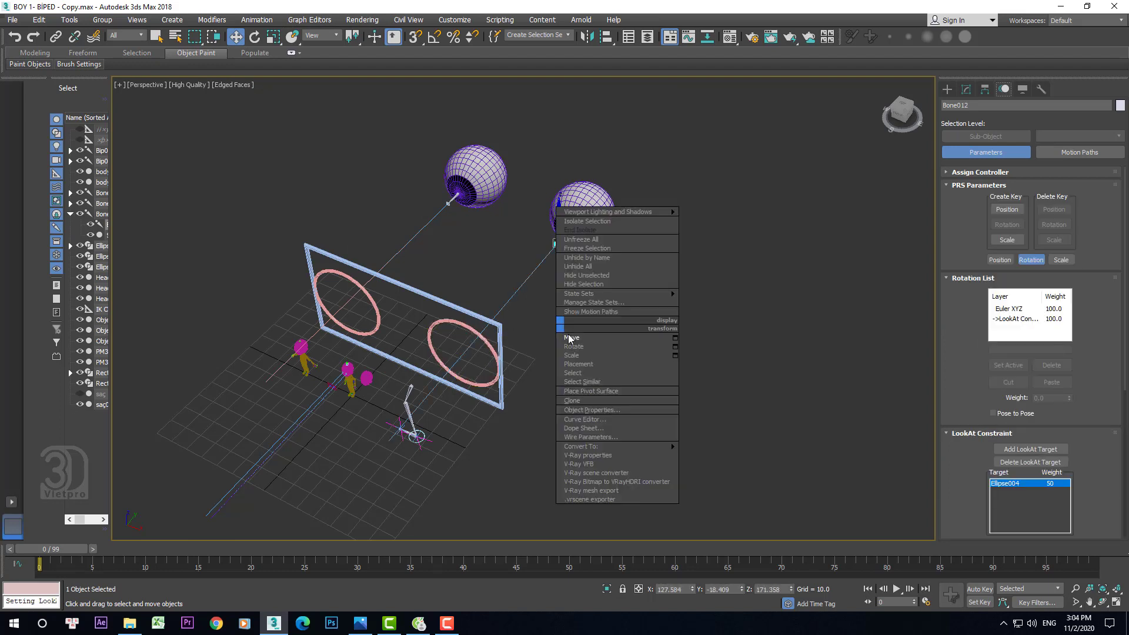
pyautogui.click(558, 338)
# Link both ellipses as children of Rectangle002, then return to the Move tool
pyautogui.click(498, 359)
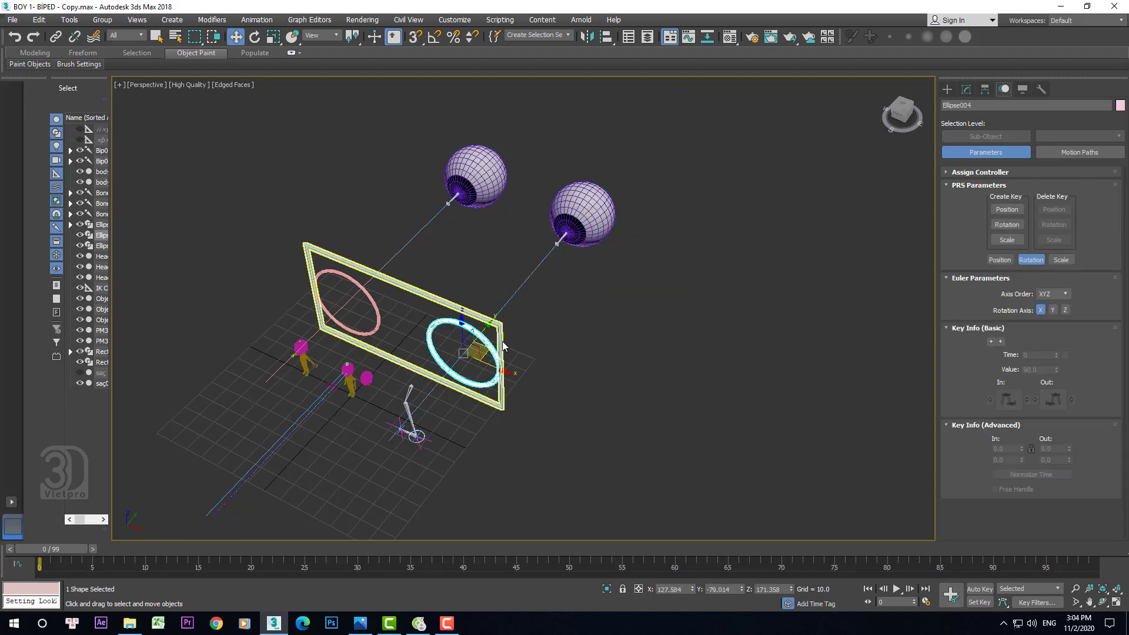
pyautogui.keyDown('ctrl'); pyautogui.click(362, 294); pyautogui.keyUp('ctrl')
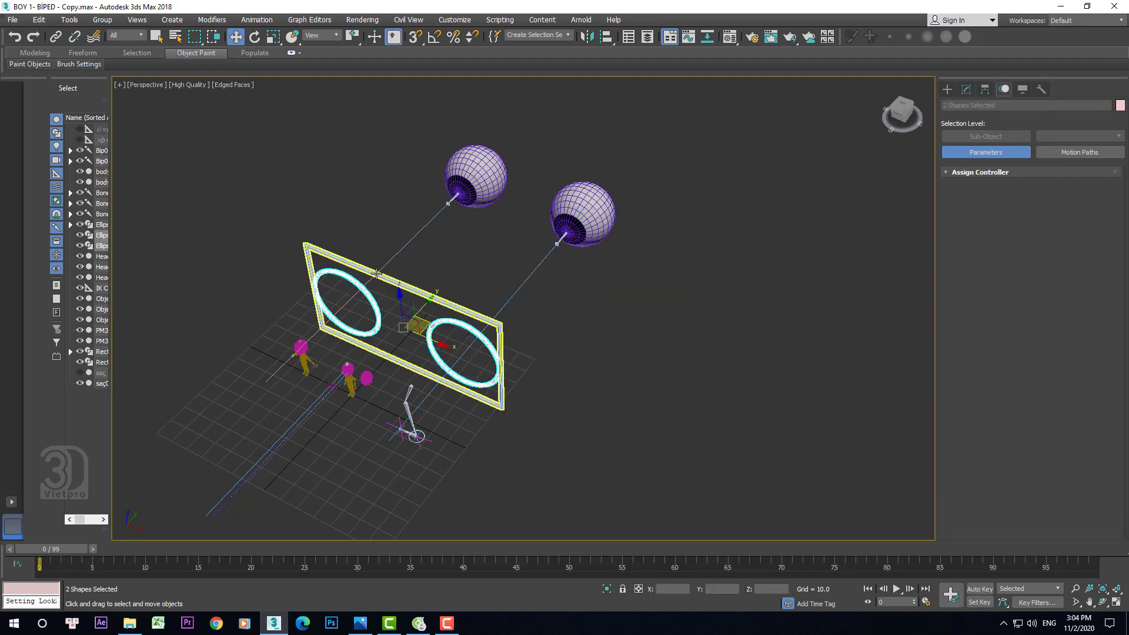
pyautogui.click(57, 38)
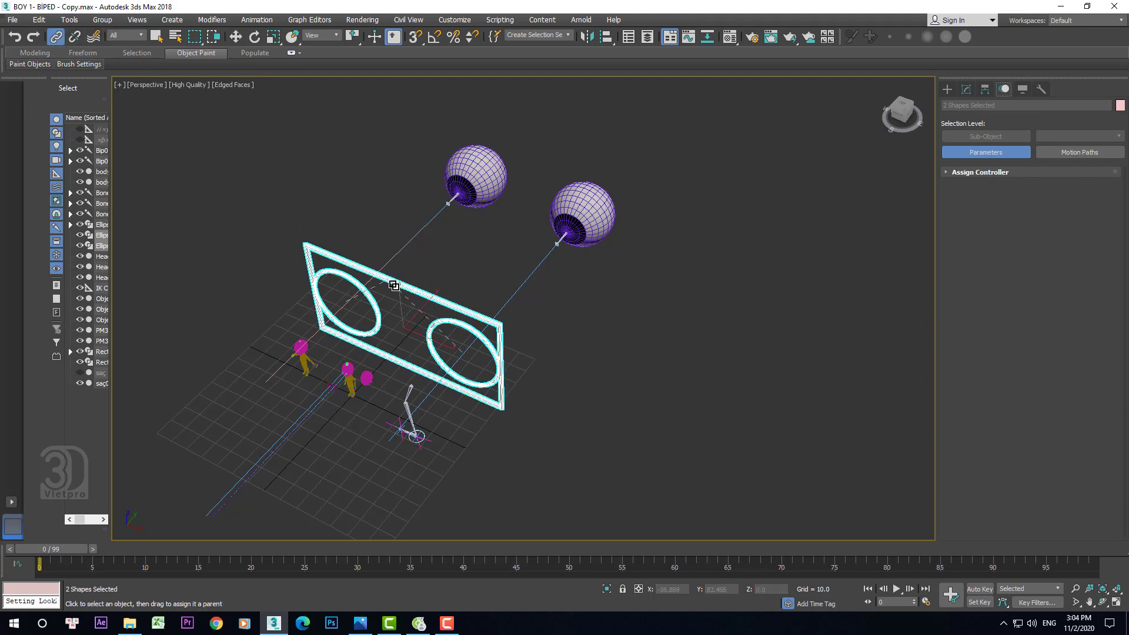
pyautogui.moveTo(374, 299); pyautogui.dragTo(391, 282)
pyautogui.rightClick(507, 276)
pyautogui.click(523, 286)
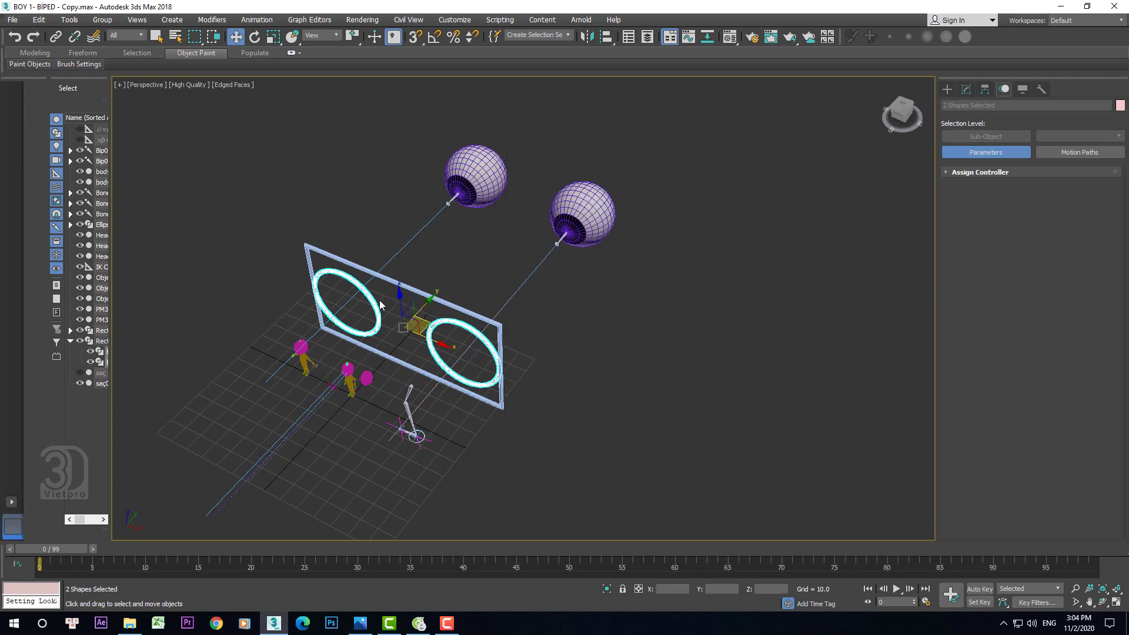
pyautogui.moveTo(400, 283)
pyautogui.keyDown('alt'); pyautogui.mouseDown(button='middle')
pyautogui.moveTo(328, 260)
pyautogui.moveTo(510, 291)
pyautogui.mouseUp(button='middle'); pyautogui.keyUp('alt')
# Select Rectangle002 and move it side to side, then back over the eyeballs, to test the eyes
pyautogui.click(509, 291)
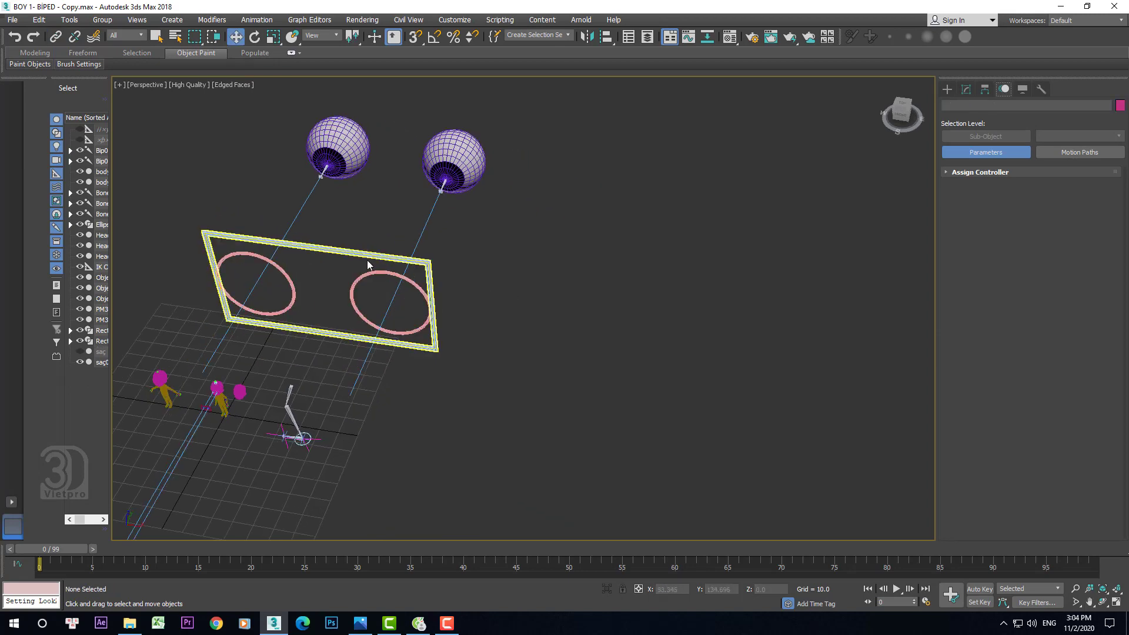
pyautogui.click(367, 256)
pyautogui.moveTo(366, 256)
pyautogui.keyDown('alt'); pyautogui.mouseDown(button='middle')
pyautogui.moveTo(335, 260)
pyautogui.moveTo(416, 353)
pyautogui.moveTo(451, 338)
pyautogui.mouseUp(button='middle'); pyautogui.keyUp('alt')
pyautogui.scroll(2, 416, 352)
pyautogui.scroll(2, 429, 347)
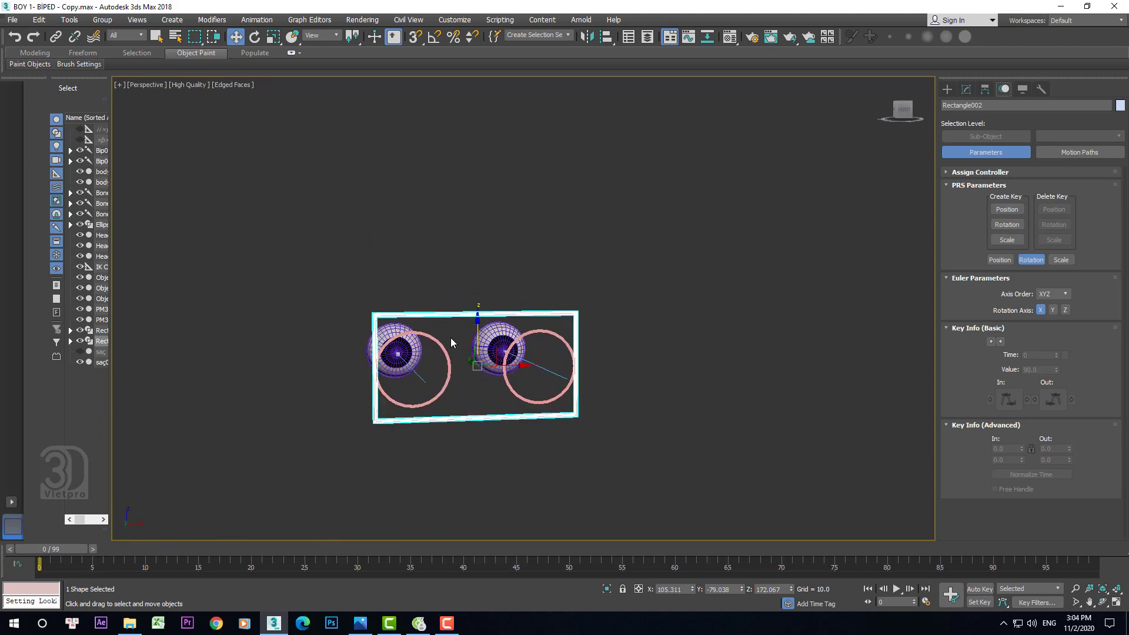
pyautogui.scroll(3, 451, 337)
pyautogui.moveTo(298, 377)
pyautogui.mouseDown()
pyautogui.moveTo(728, 359)
pyautogui.moveTo(173, 364)
pyautogui.moveTo(744, 351)
pyautogui.moveTo(500, 352)
pyautogui.mouseUp()
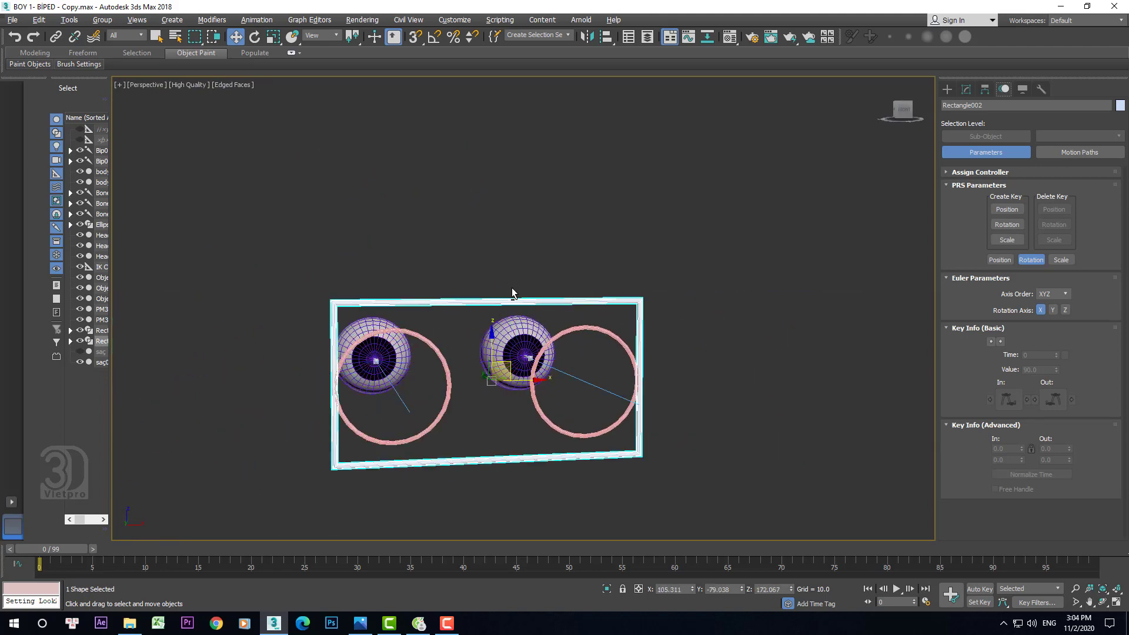
pyautogui.keyDown('alt'); pyautogui.moveTo(511, 287); pyautogui.dragTo(530, 263, button='middle'); pyautogui.keyUp('alt')
pyautogui.moveTo(580, 221); pyautogui.dragTo(551, 220, button='middle')
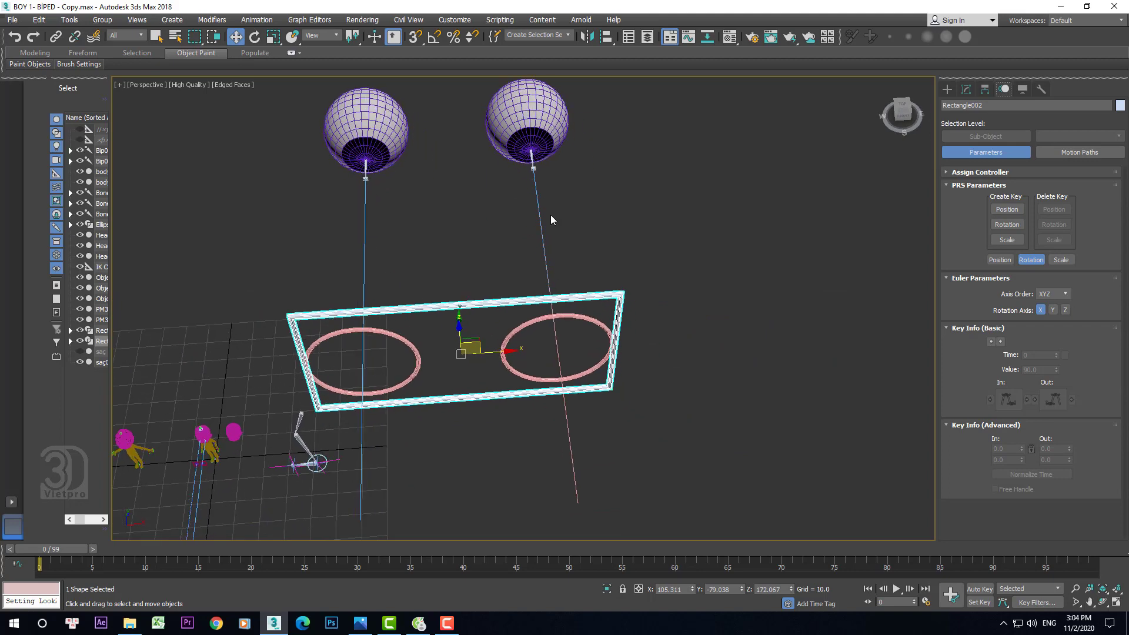
# Check Bone012's LookAt target, then select the other eye's bone, Bone009
pyautogui.click(545, 258)
pyautogui.scroll(3, 536, 170)
pyautogui.click(529, 172)
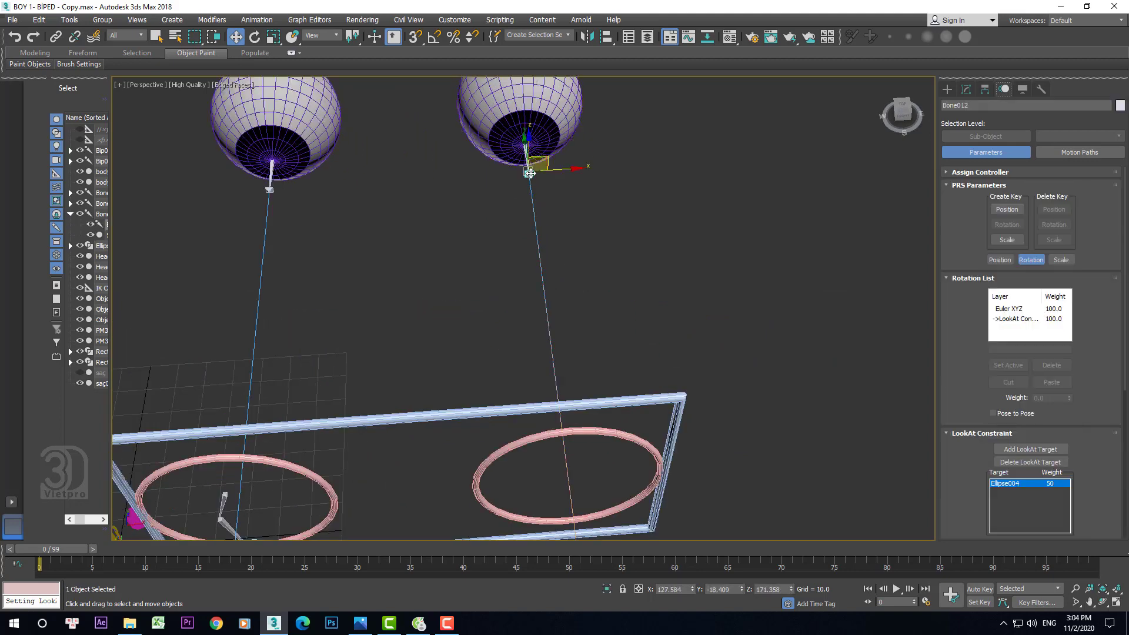
pyautogui.click(507, 198)
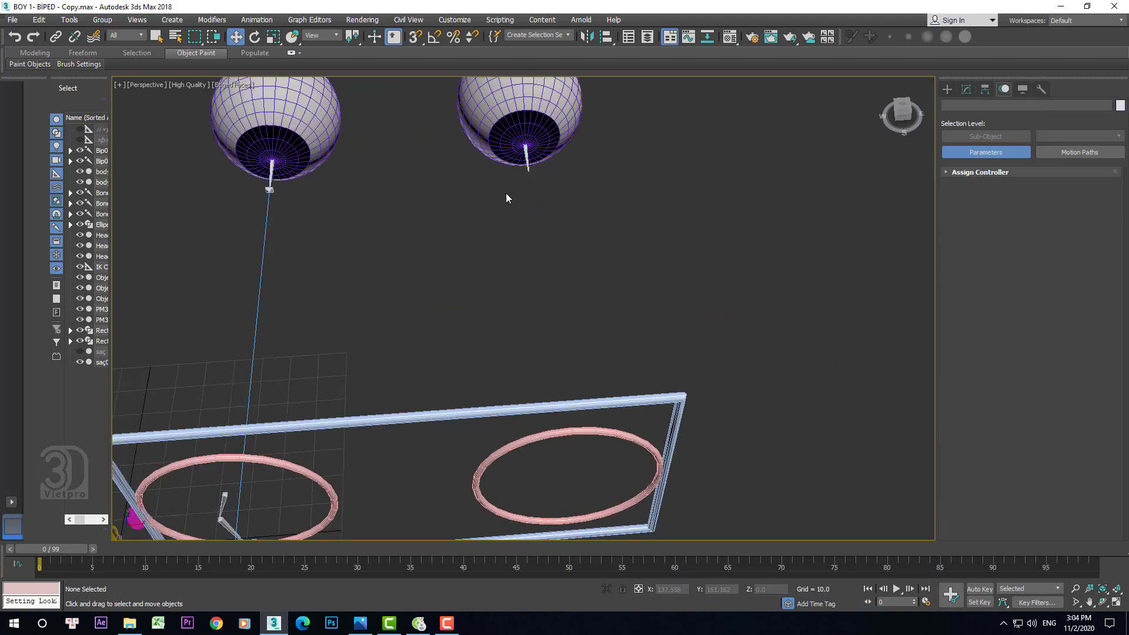
pyautogui.click(277, 176)
pyautogui.moveTo(323, 189)
pyautogui.mouseDown(button='middle')
pyautogui.moveTo(365, 189)
pyautogui.moveTo(284, 189)
pyautogui.moveTo(464, 180)
pyautogui.mouseUp(button='middle')
pyautogui.click(422, 124)
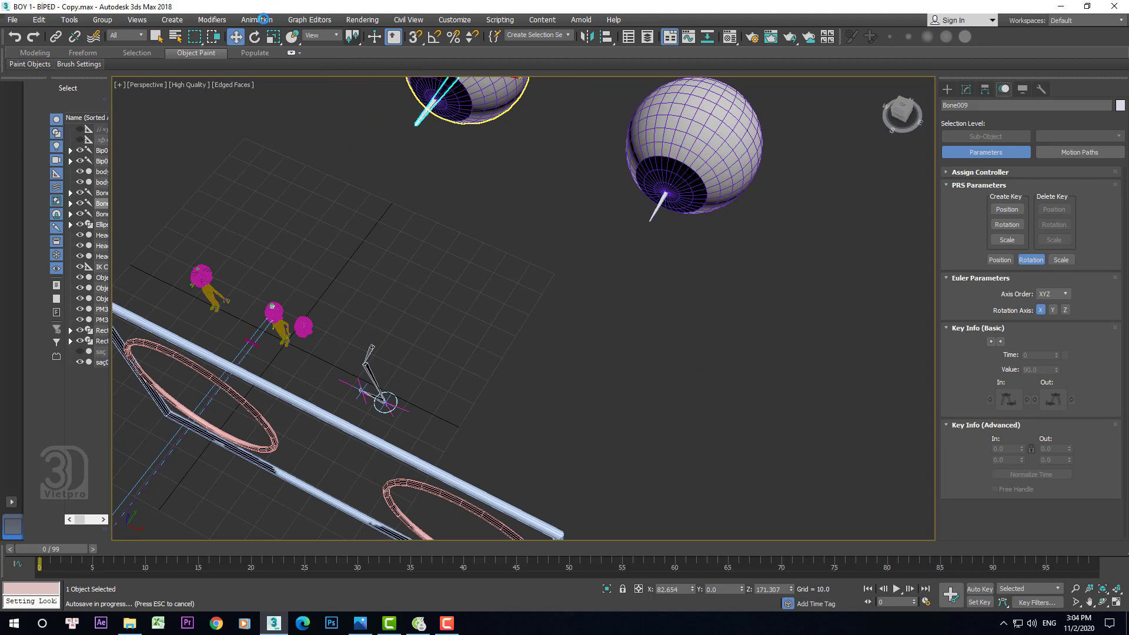
# Give Bone009 a LookAt Constraint targeting Ellipse005, then deselect it
pyautogui.click(263, 19)
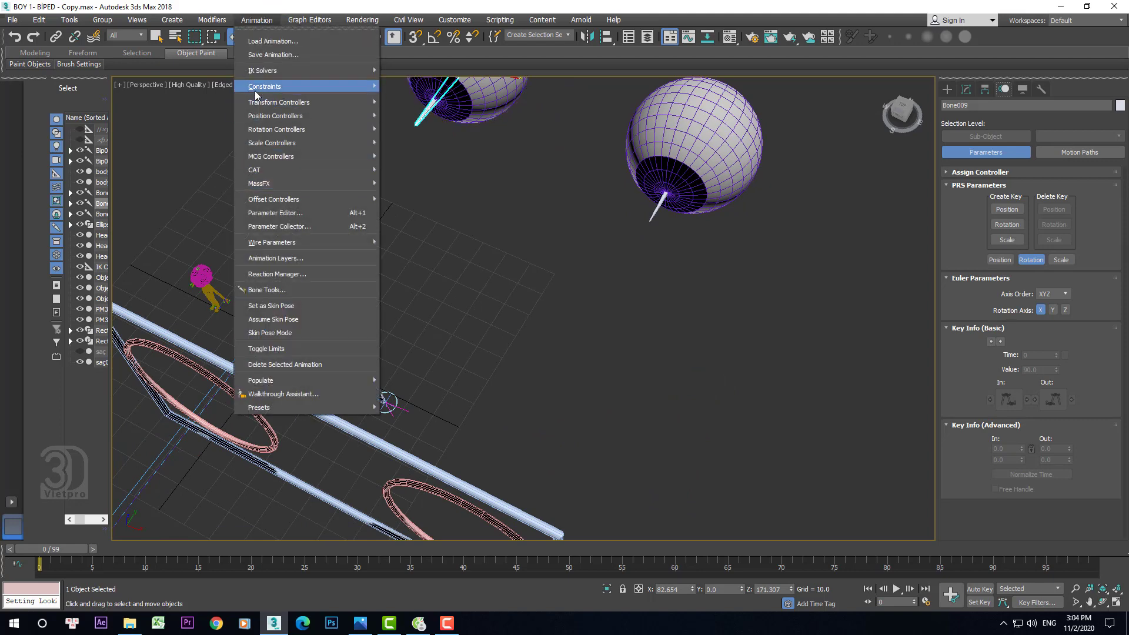
pyautogui.moveTo(265, 86)
pyautogui.click(438, 170)
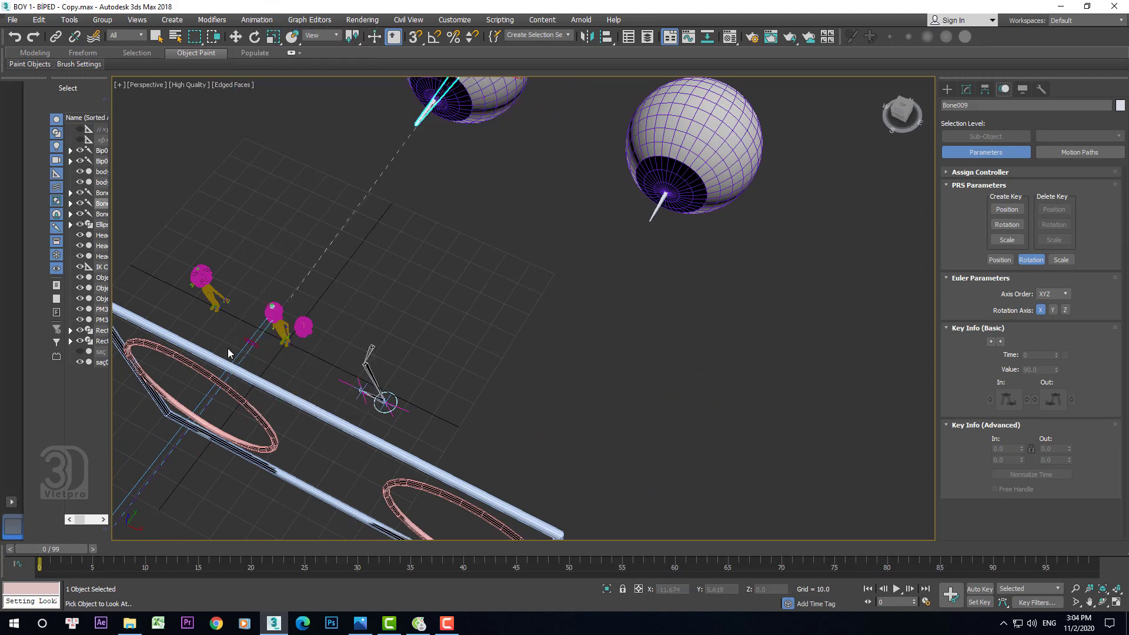
pyautogui.click(224, 367)
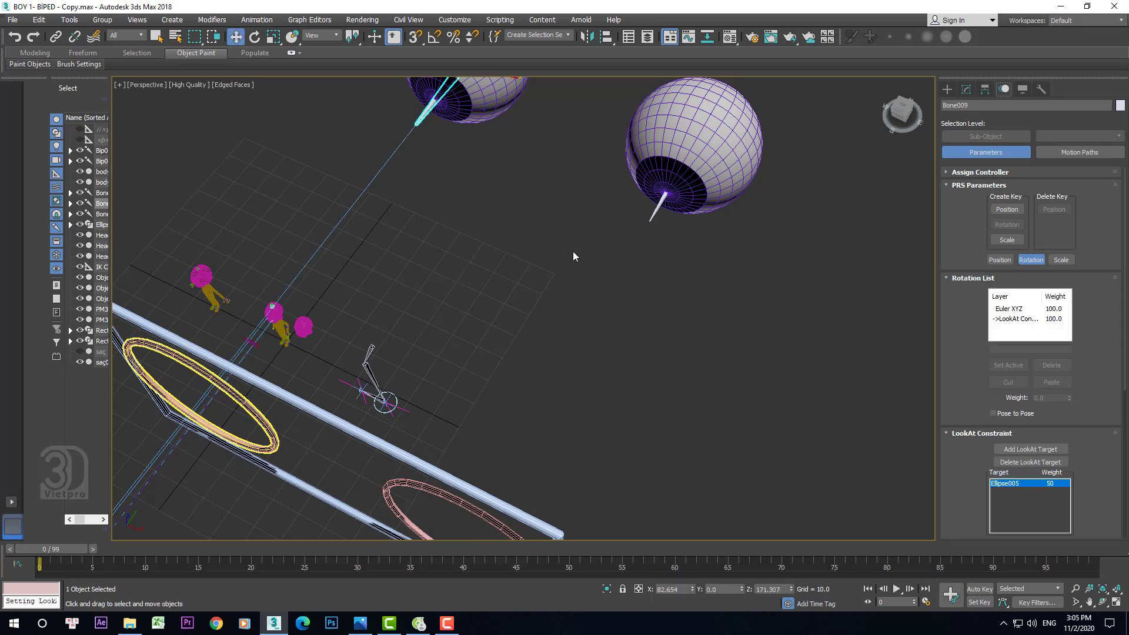
pyautogui.rightClick(646, 220)
pyautogui.click(658, 220)
pyautogui.moveTo(634, 205); pyautogui.dragTo(658, 232)
# Give Bone011 a LookAt Constraint targeting Ellipse004, then clear the selection
pyautogui.click(210, 21)
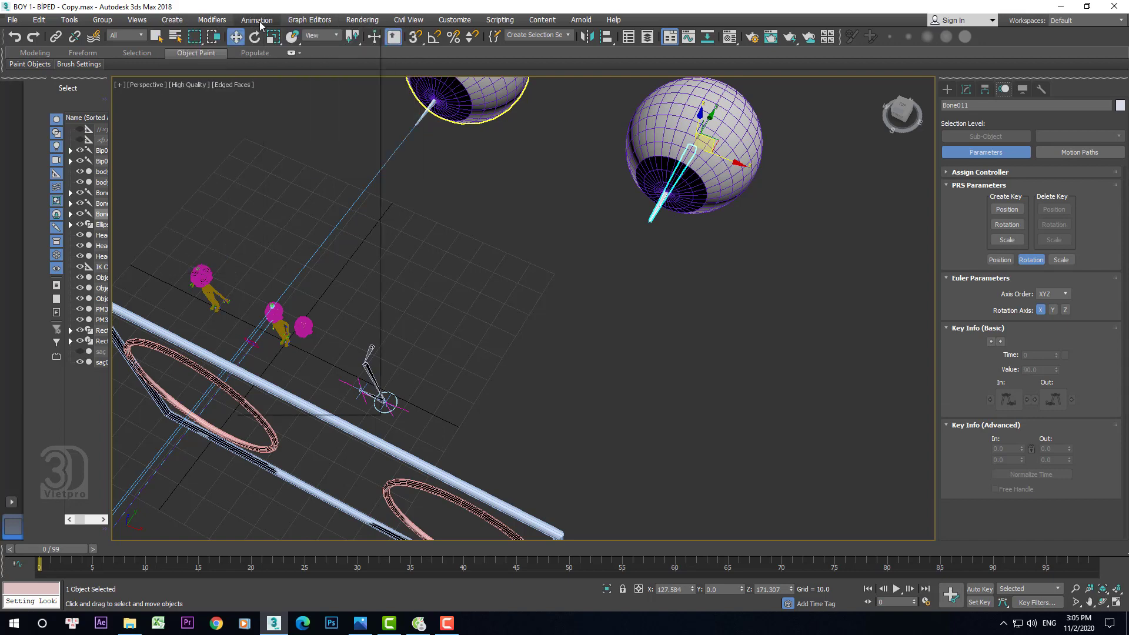
pyautogui.moveTo(264, 86)
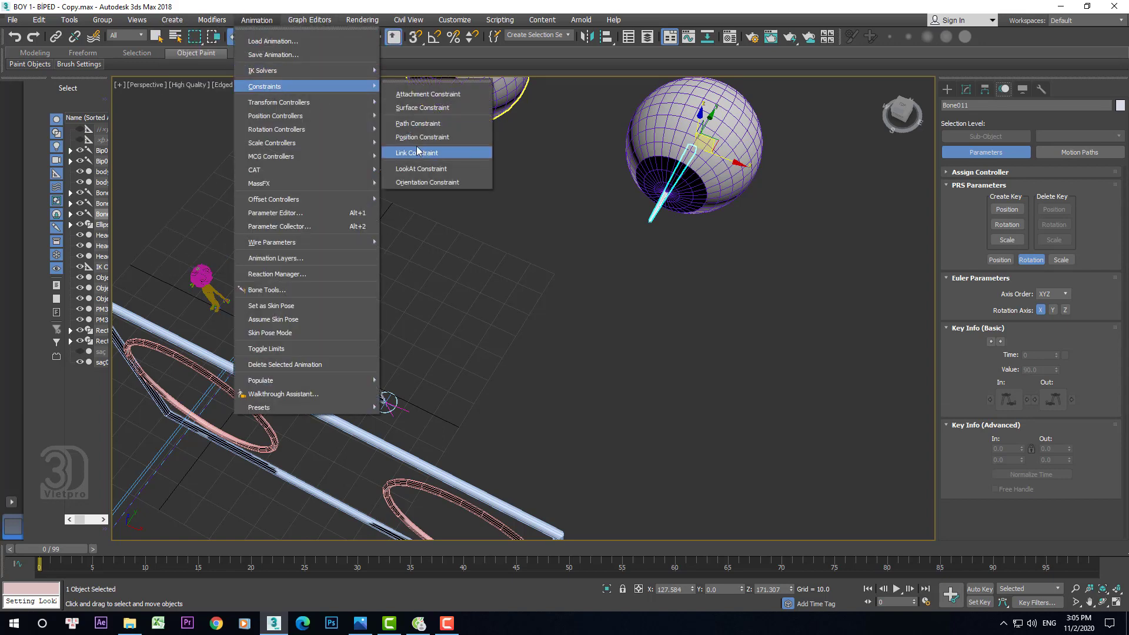
pyautogui.click(421, 168)
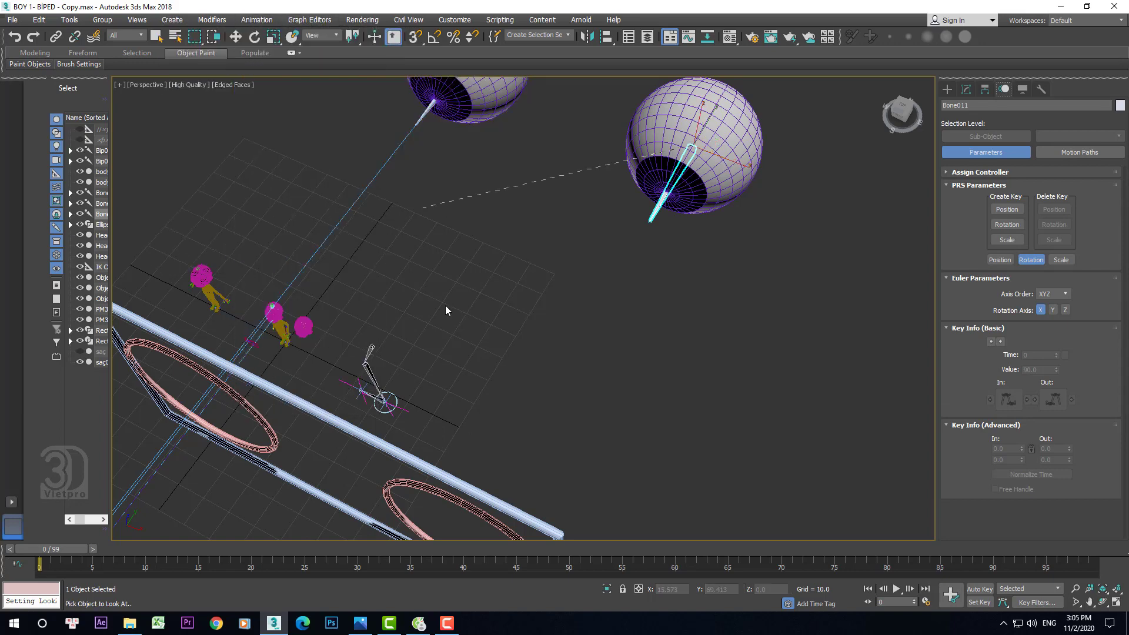
pyautogui.click(455, 495)
pyautogui.rightClick(562, 357)
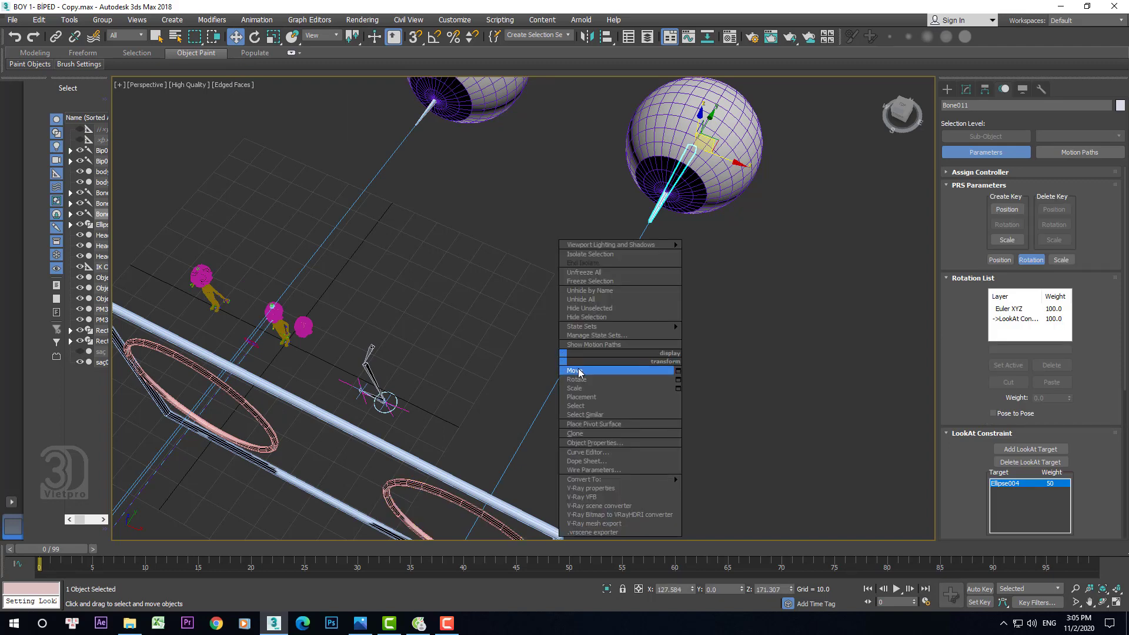
pyautogui.keyDown('alt'); pyautogui.moveTo(579, 372); pyautogui.dragTo(502, 283, button='middle'); pyautogui.keyUp('alt')
pyautogui.click(498, 280)
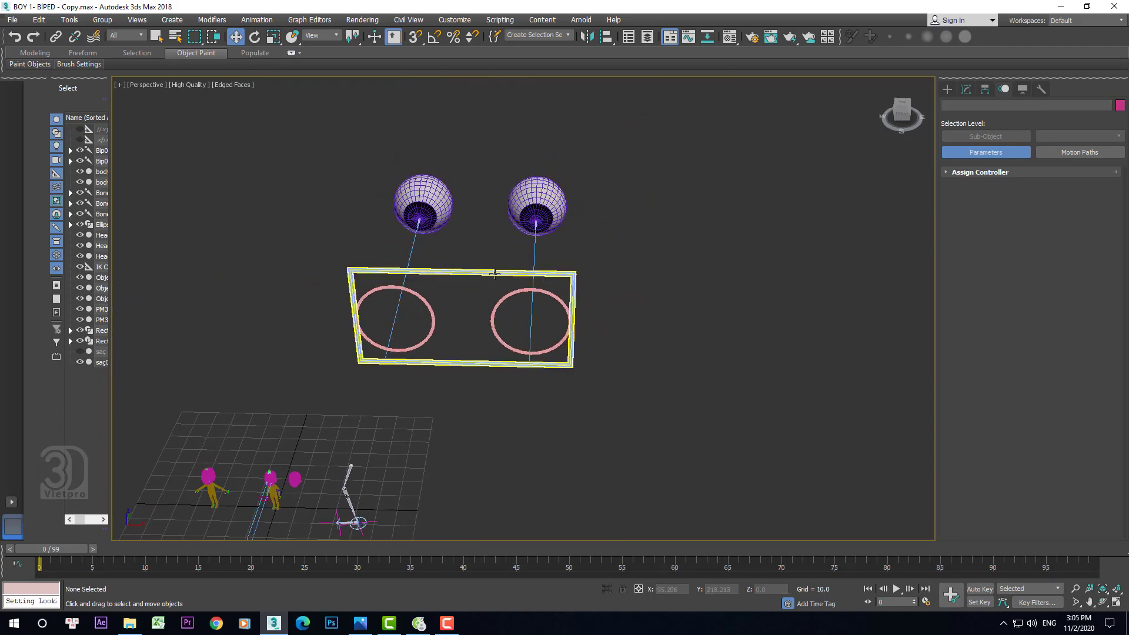
# Drag Rectangle002 to the right of the eyeballs and switch to Default Shading with F4
pyautogui.click(494, 274)
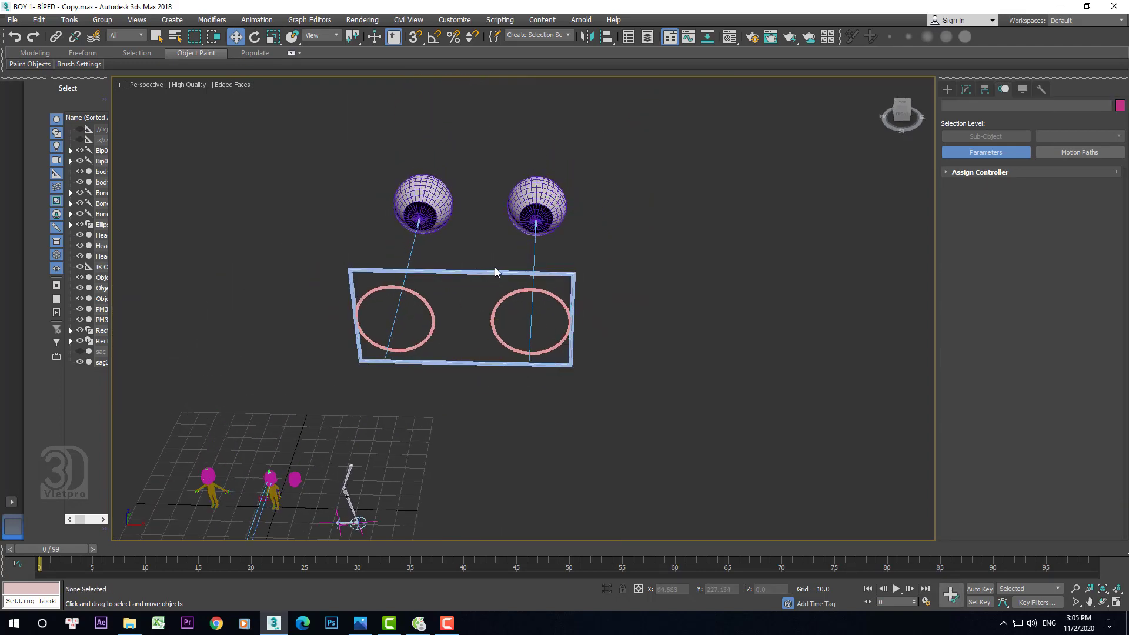
pyautogui.moveTo(495, 267); pyautogui.dragTo(464, 315, button='middle')
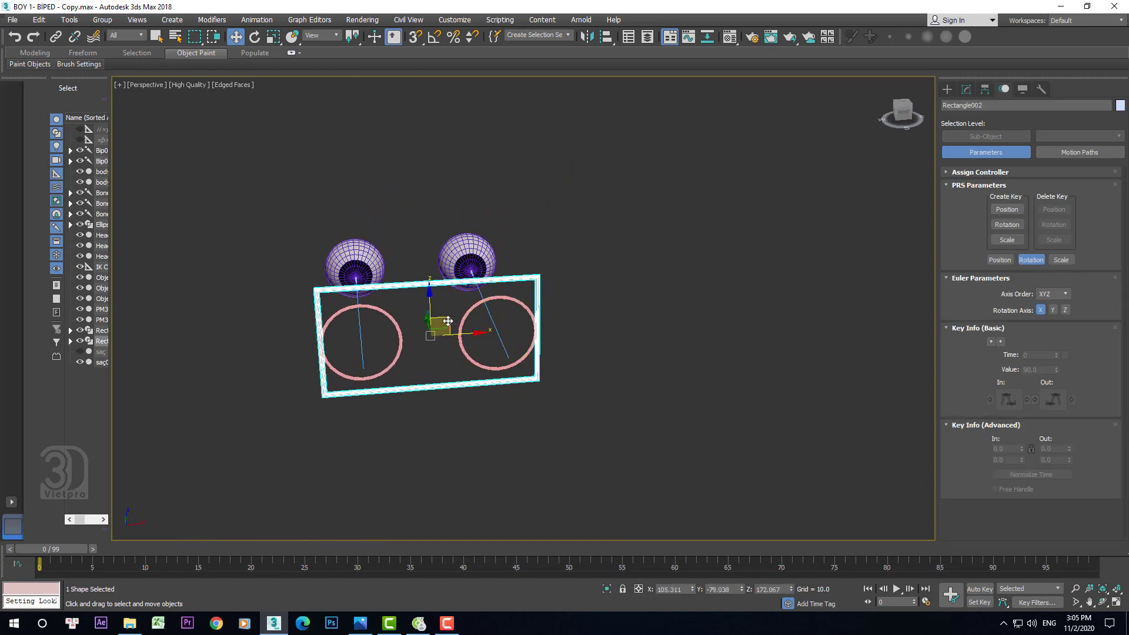
pyautogui.moveTo(448, 320)
pyautogui.mouseDown()
pyautogui.moveTo(421, 443)
pyautogui.moveTo(147, 234)
pyautogui.moveTo(539, 259)
pyautogui.moveTo(559, 453)
pyautogui.moveTo(640, 200)
pyautogui.moveTo(664, 361)
pyautogui.moveTo(588, 235)
pyautogui.moveTo(365, 320)
pyautogui.moveTo(448, 344)
pyautogui.moveTo(435, 359)
pyautogui.moveTo(229, 321)
pyautogui.moveTo(329, 455)
pyautogui.moveTo(232, 225)
pyautogui.moveTo(413, 159)
pyautogui.moveTo(617, 347)
pyautogui.moveTo(670, 196)
pyautogui.moveTo(724, 289)
pyautogui.mouseUp()
pyautogui.press('F4')
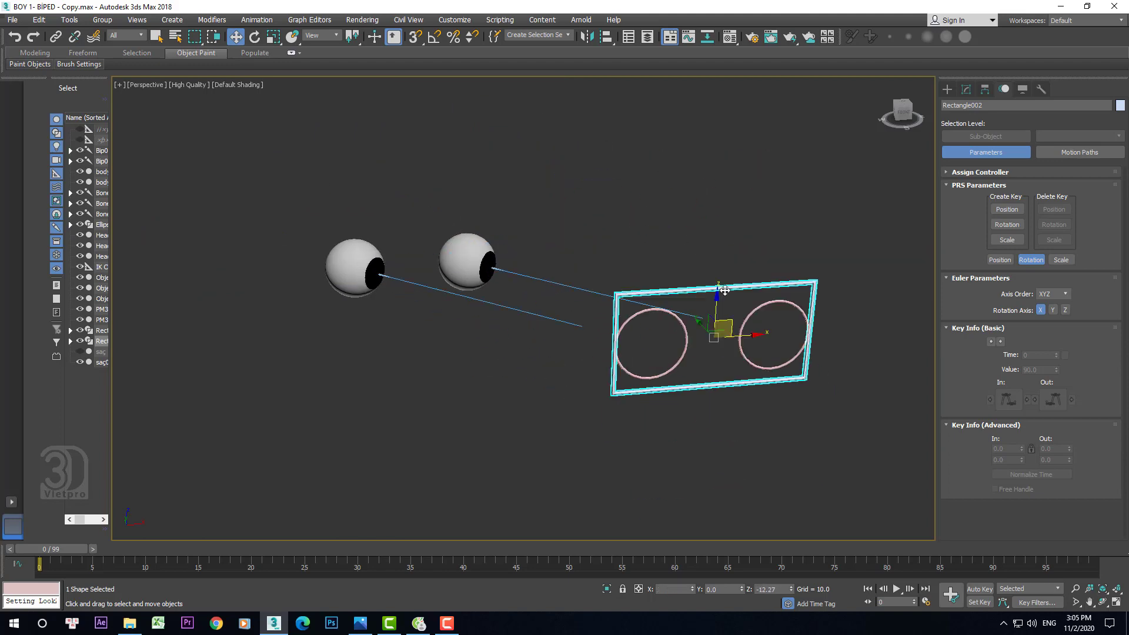
# Zoom in on the eyeballs and select both eye bones, including Bone011
pyautogui.scroll(3, 415, 311)
pyautogui.scroll(5, 423, 300)
pyautogui.moveTo(433, 282); pyautogui.dragTo(570, 210, button='middle')
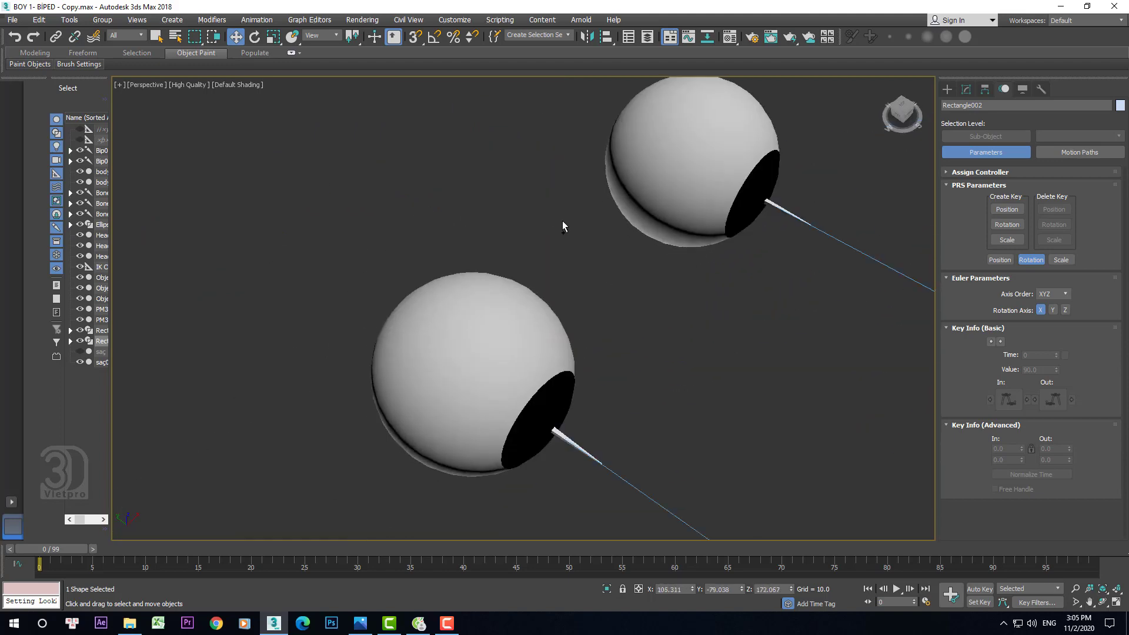
pyautogui.click(767, 207)
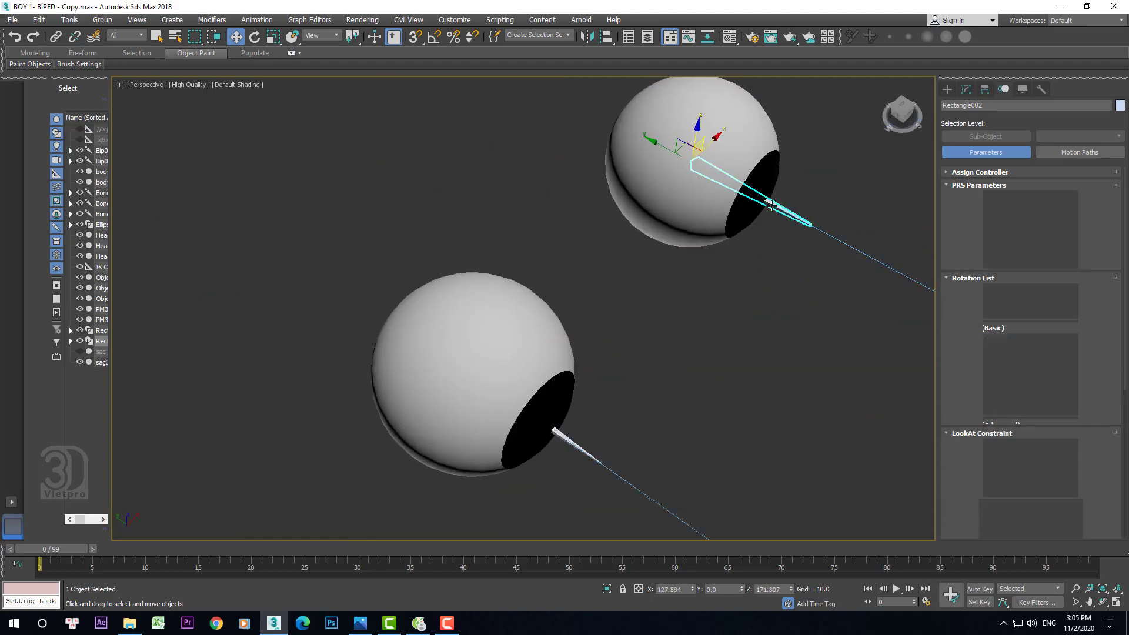
pyautogui.keyDown('ctrl'); pyautogui.click(550, 434); pyautogui.keyUp('ctrl')
# Frame the selected eye bones in the Front view
pyautogui.scroll(-4, 537, 323)
pyautogui.scroll(-3, 578, 245)
pyautogui.scroll(-2, 568, 332)
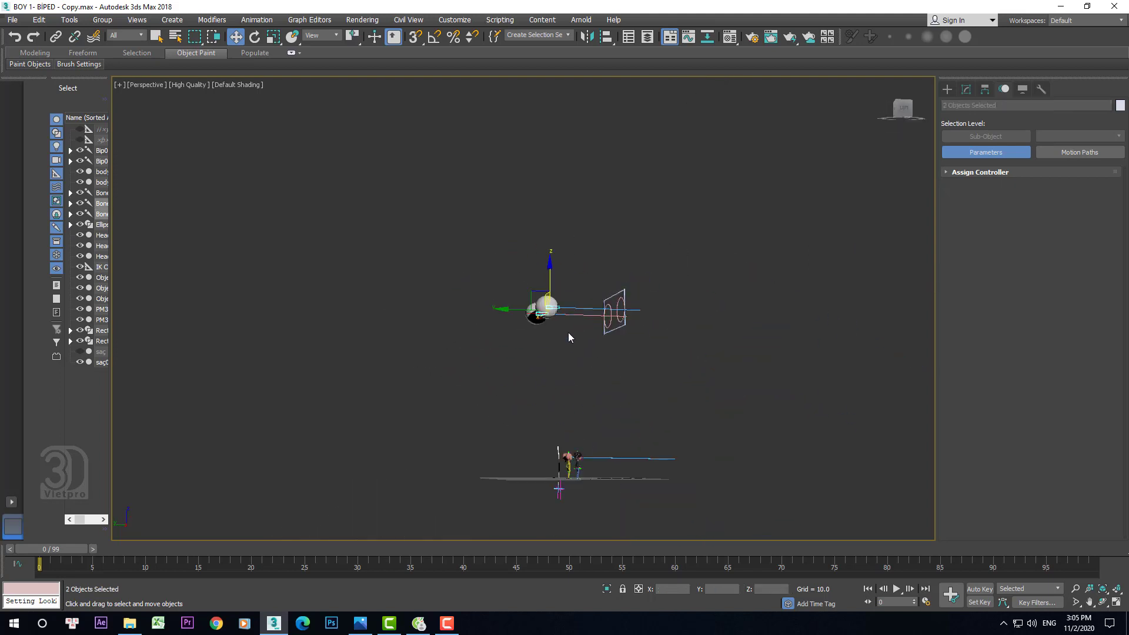
pyautogui.moveTo(568, 333)
pyautogui.keyDown('alt'); pyautogui.mouseDown(button='middle')
pyautogui.moveTo(531, 254)
pyautogui.moveTo(499, 301)
pyautogui.moveTo(418, 86)
pyautogui.mouseUp(button='middle'); pyautogui.keyUp('alt')
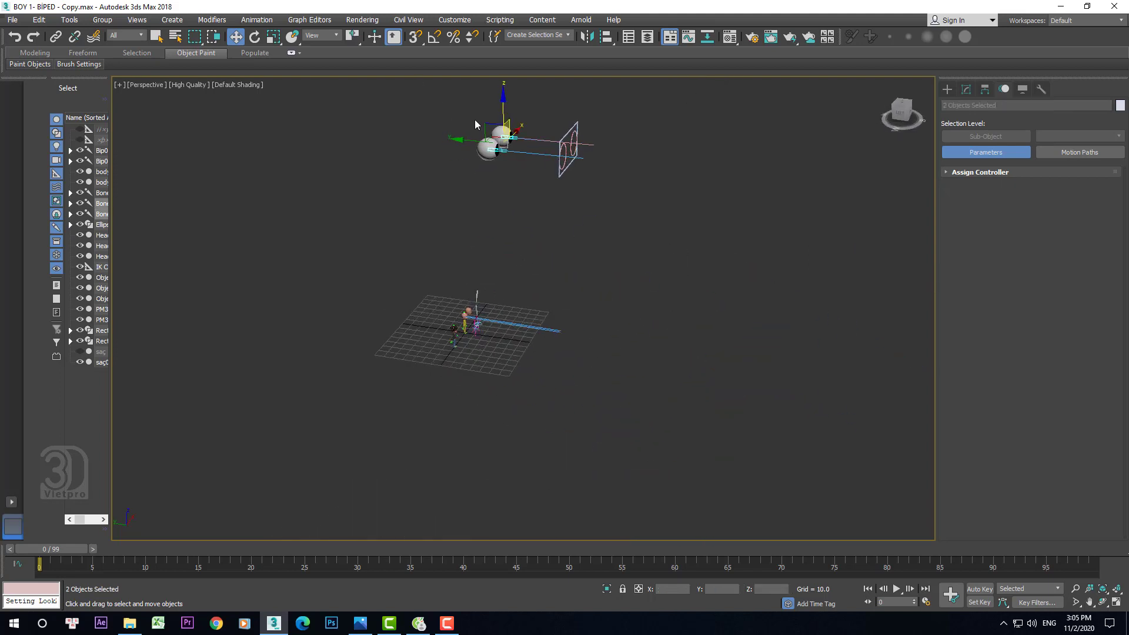
pyautogui.press('z')
pyautogui.moveTo(637, 244); pyautogui.dragTo(581, 226, button='middle')
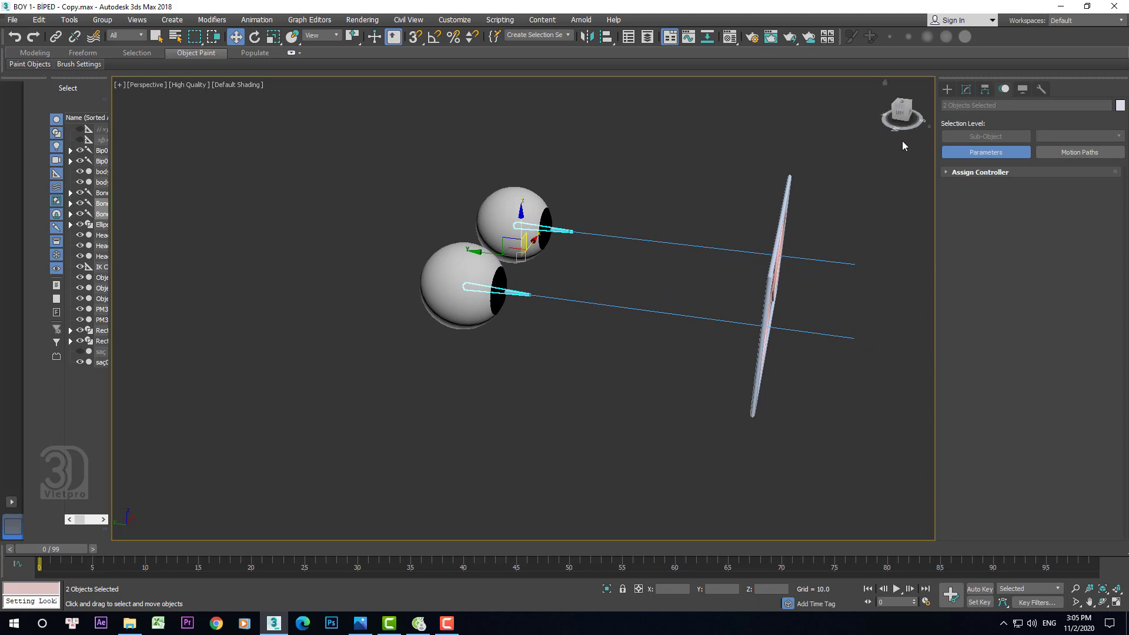
pyautogui.press('f')
pyautogui.press('z')
pyautogui.scroll(-4, 623, 200)
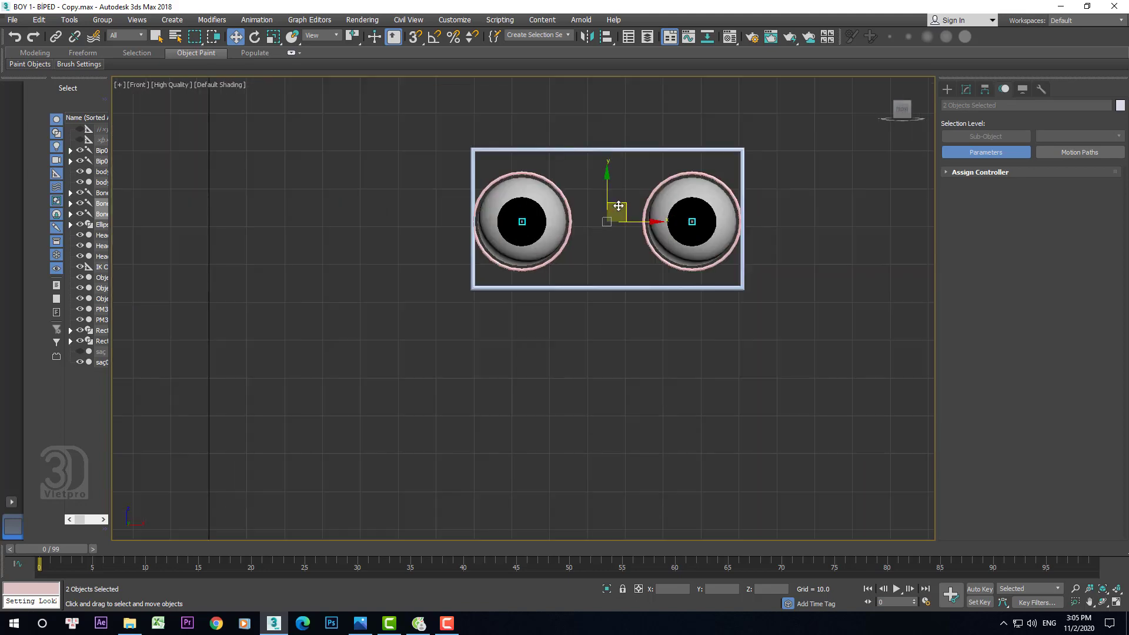
# Nudge the eyes in the Front view, then open the viewport context menu for the frame
pyautogui.moveTo(621, 204)
pyautogui.mouseDown()
pyautogui.moveTo(617, 144)
pyautogui.moveTo(791, 237)
pyautogui.moveTo(524, 112)
pyautogui.moveTo(494, 37)
pyautogui.moveTo(207, 232)
pyautogui.moveTo(563, 300)
pyautogui.moveTo(609, 182)
pyautogui.mouseUp()
pyautogui.rightClick(629, 146)
pyautogui.rightClick(575, 132)
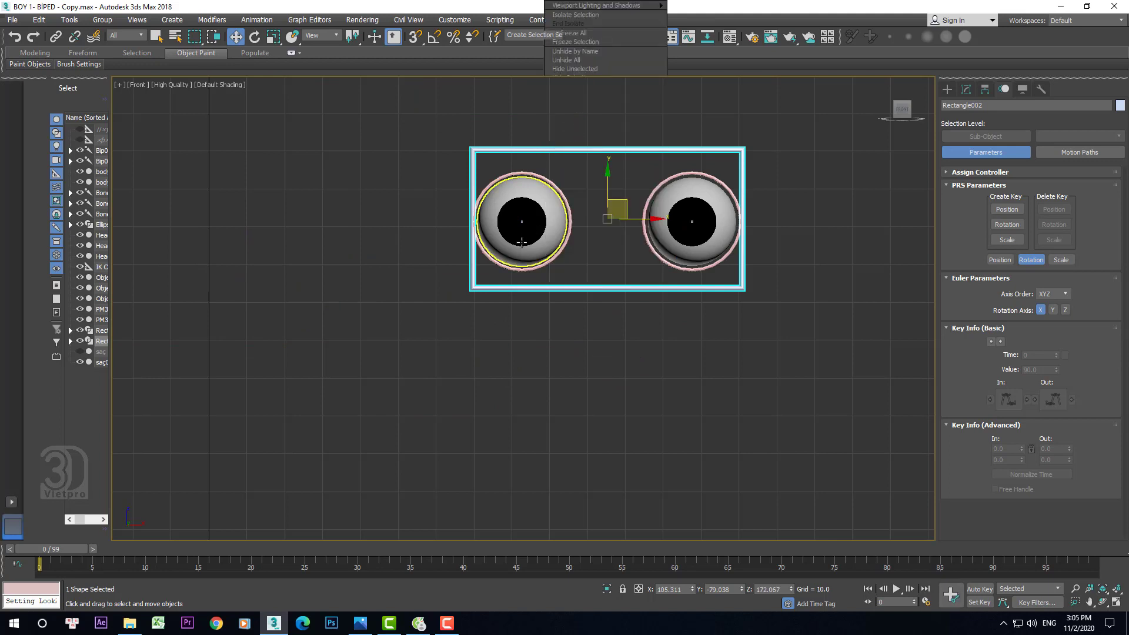